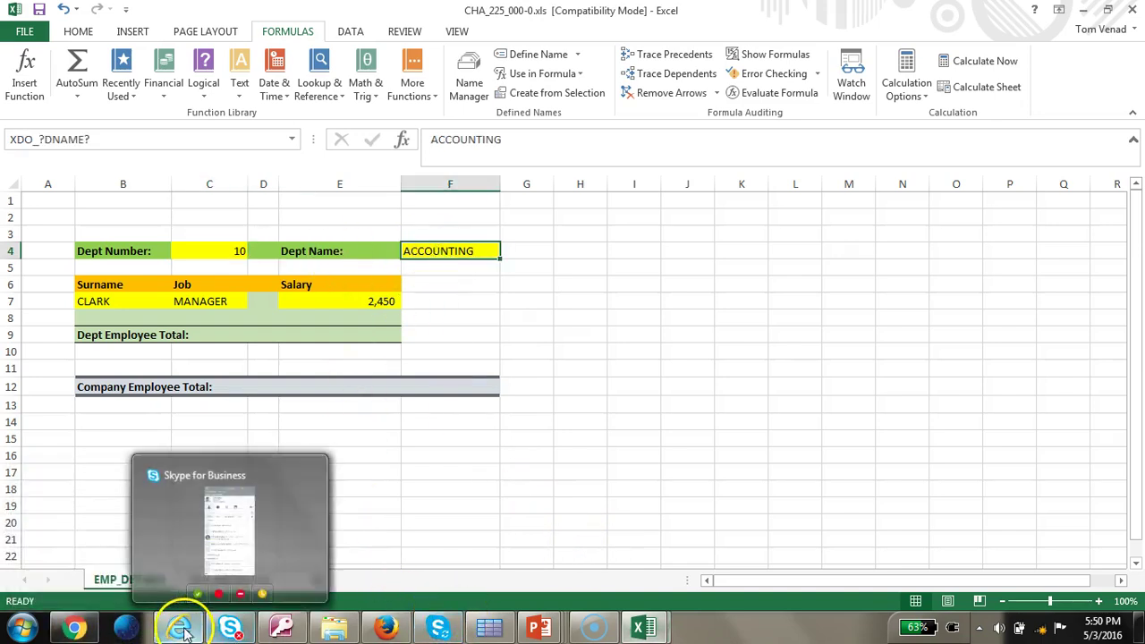
# Step: Switch to Internet Explorer and examine the DNAME and ENAME elements in the XML data
pyautogui.click(257, 568)
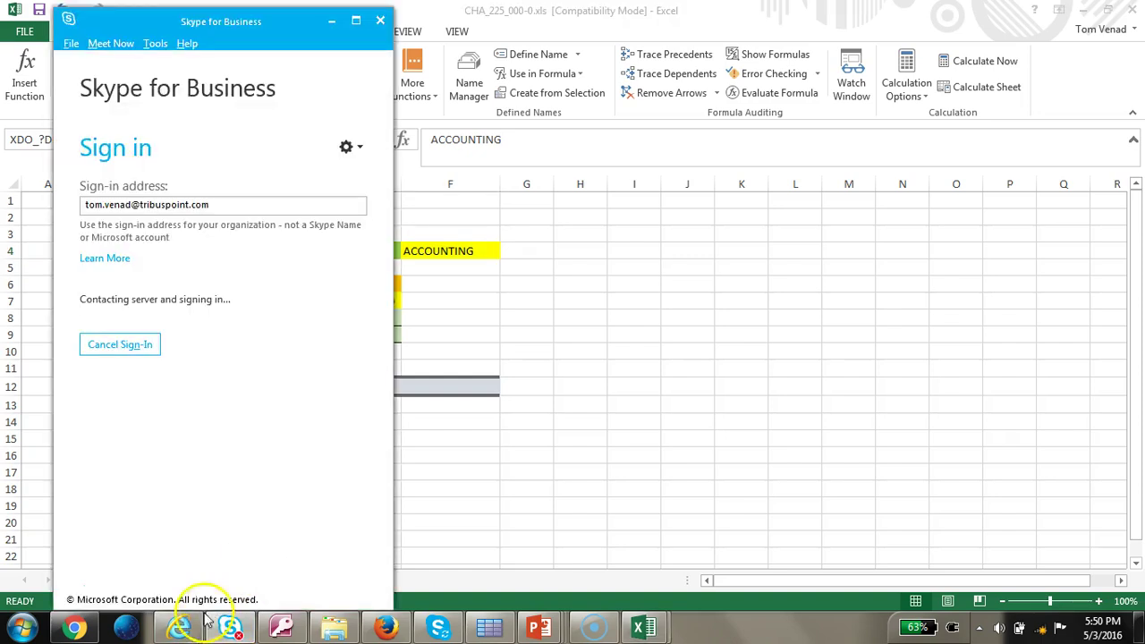
pyautogui.click(182, 626)
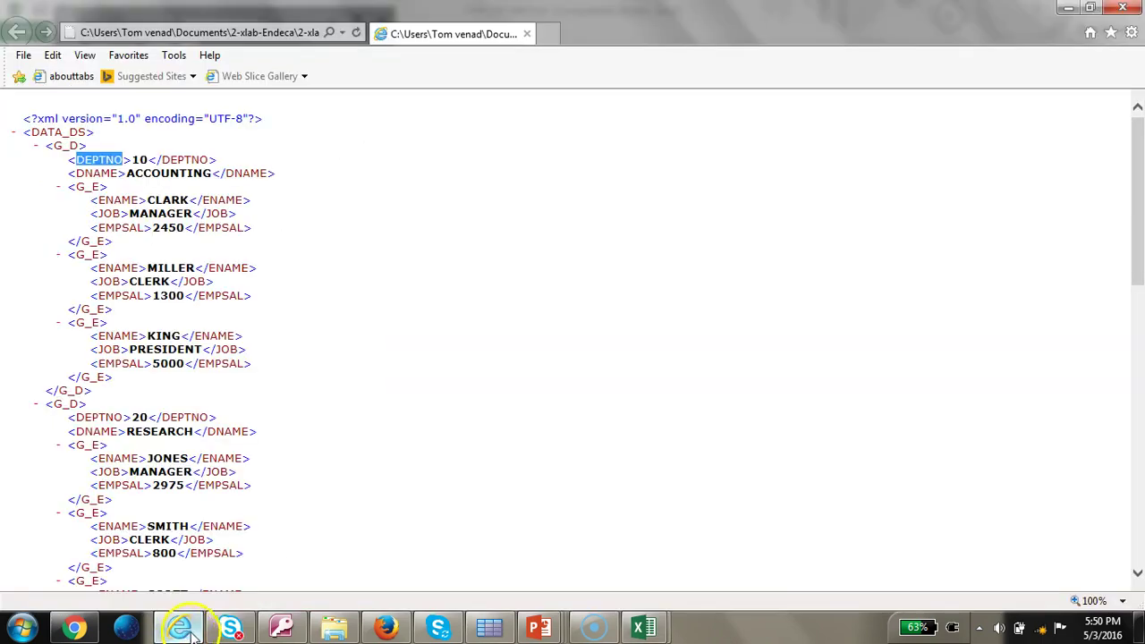
pyautogui.doubleClick(98, 173)
pyautogui.click(126, 195)
pyautogui.doubleClick(122, 200)
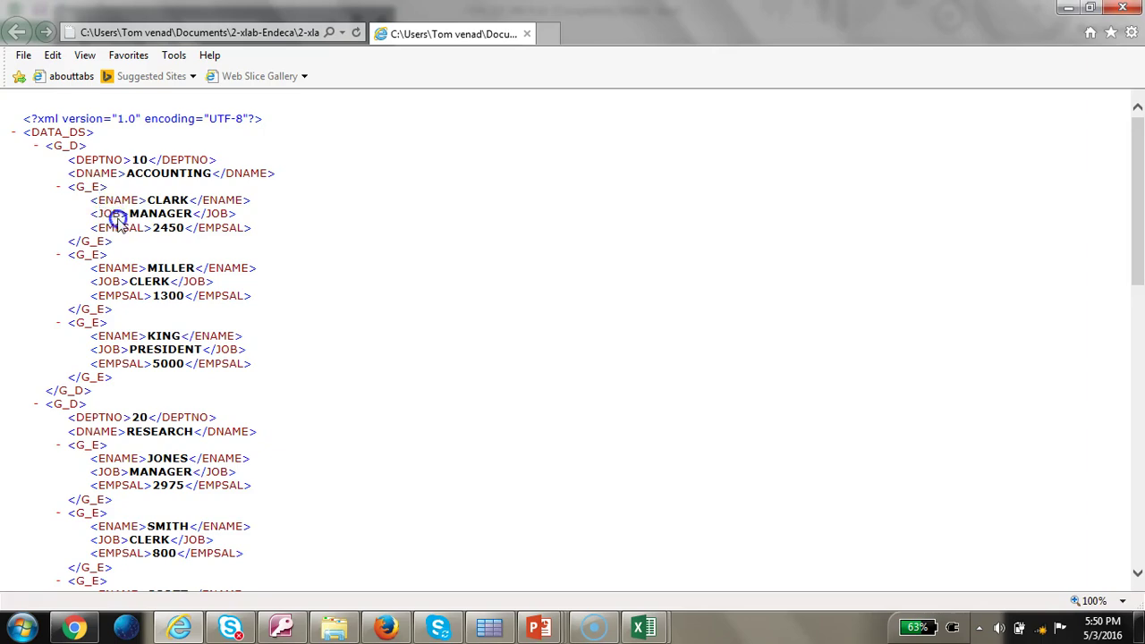
# Step: Return to the CHA_225_000-0.xls template in Excel and check the names assigned to the surname, job and salary cells in row 7
pyautogui.moveTo(659, 613)
pyautogui.click(554, 537)
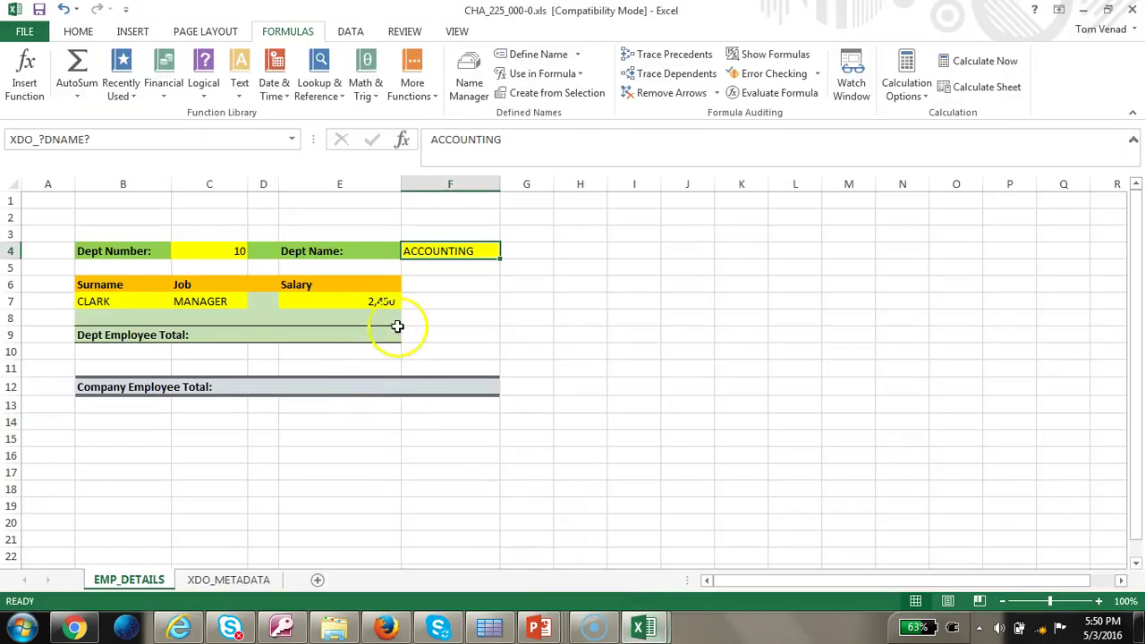
pyautogui.click(122, 301)
pyautogui.click(188, 307)
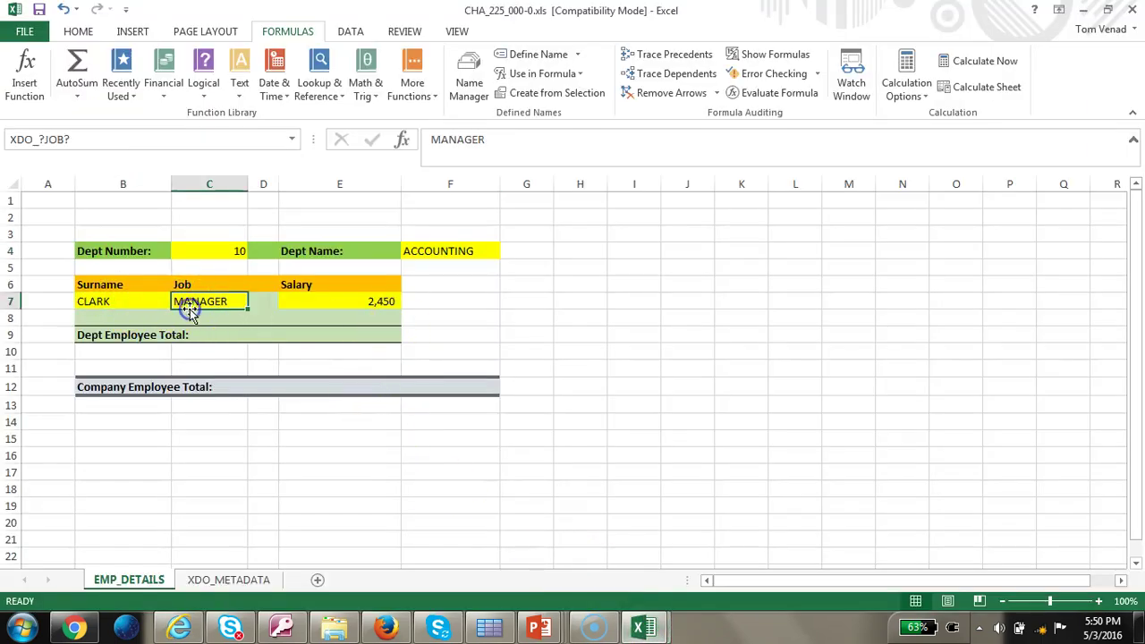
pyautogui.press('Right')
pyautogui.click(363, 302)
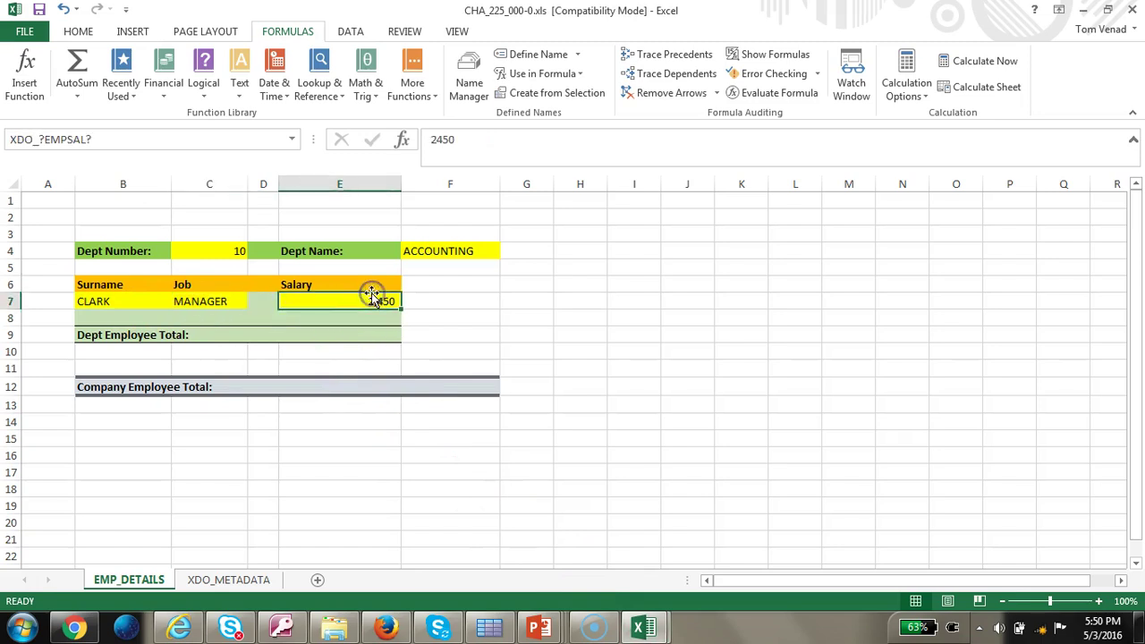
# Step: Highlight the department block starting at cell B4 and compare it with the XML data's G_D group, returning to the CHA_225_000-0.xls template
pyautogui.moveTo(134, 253); pyautogui.dragTo(498, 335)
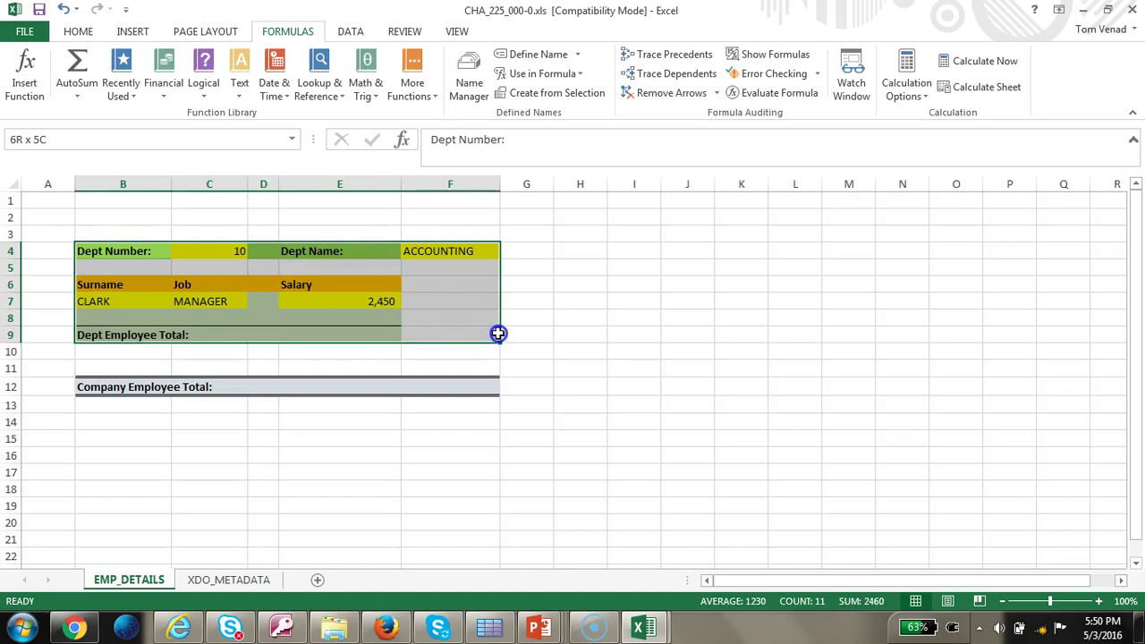
pyautogui.moveTo(497, 324); pyautogui.dragTo(499, 313)
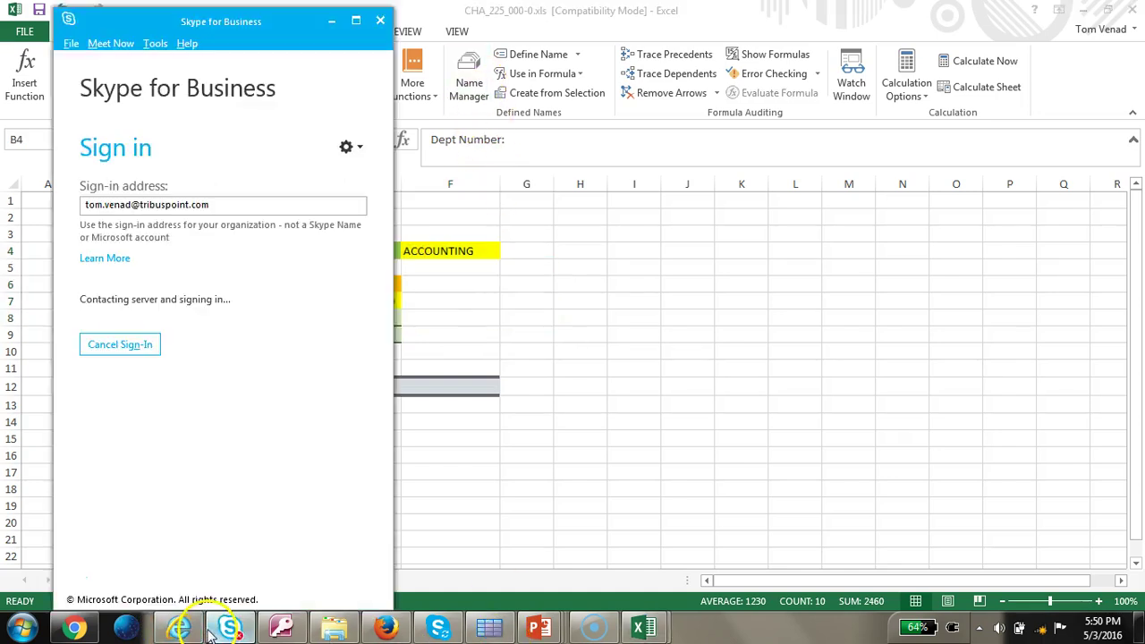
pyautogui.click(166, 629)
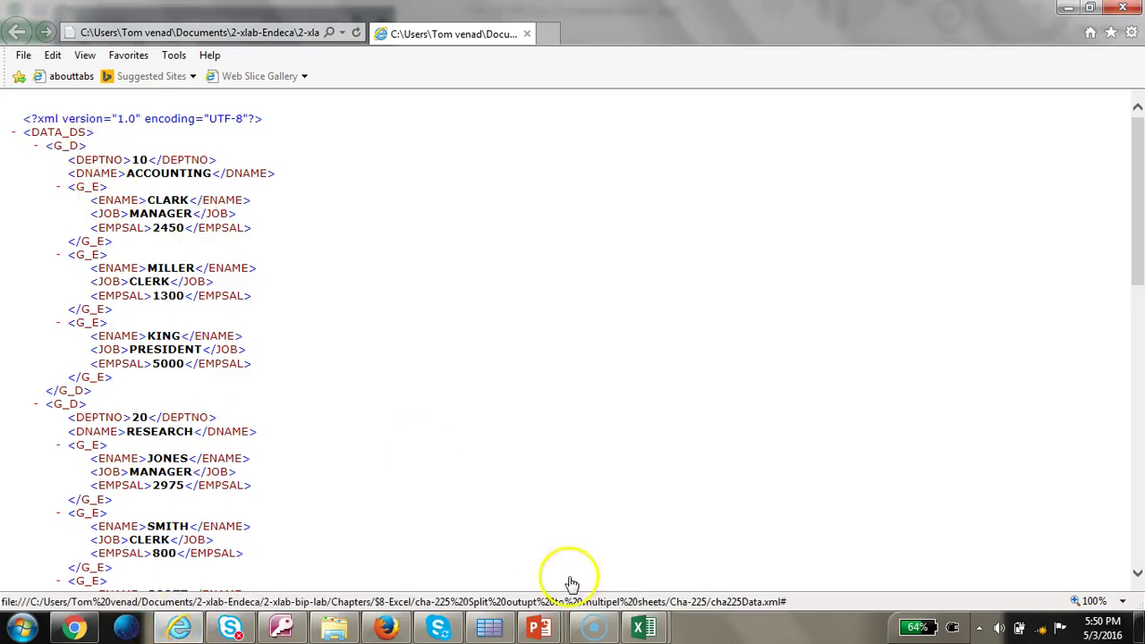
pyautogui.moveTo(644, 629)
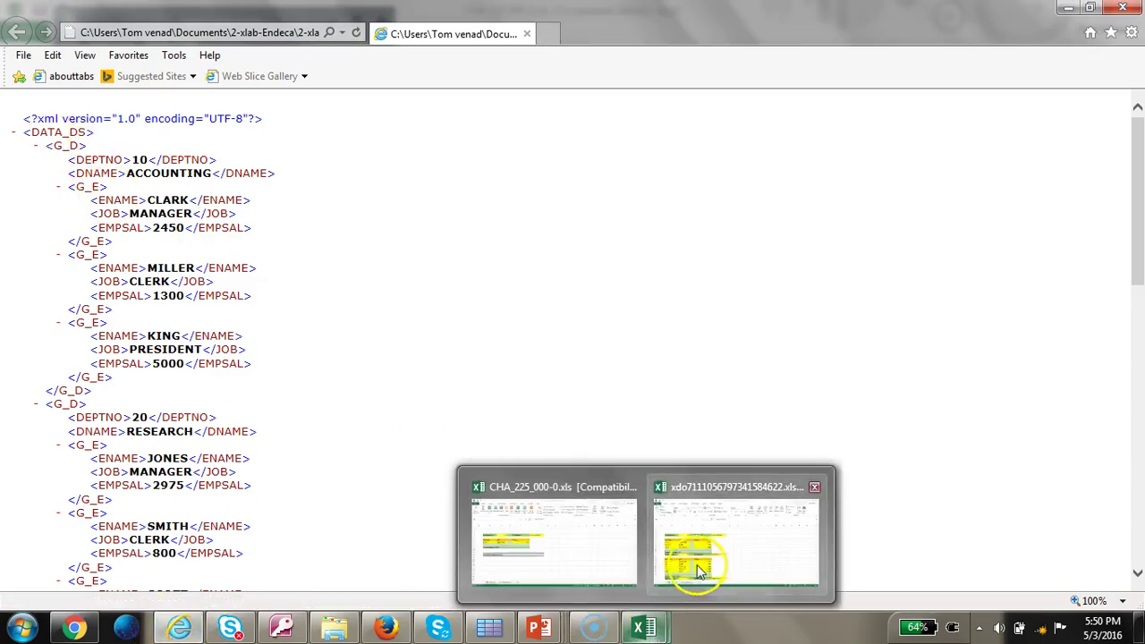
pyautogui.click(609, 553)
# Step: Review the cell range that the defined name XDO_GROUP_?G_D? refers to, leaving its definition as is
pyautogui.click(471, 84)
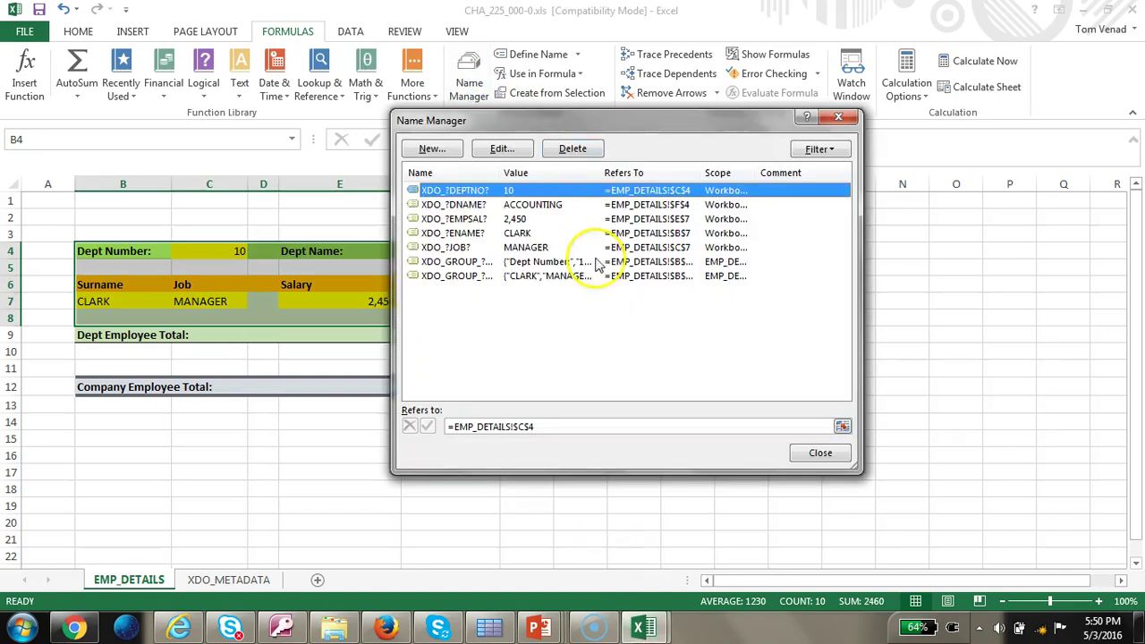
pyautogui.click(560, 262)
pyautogui.click(502, 149)
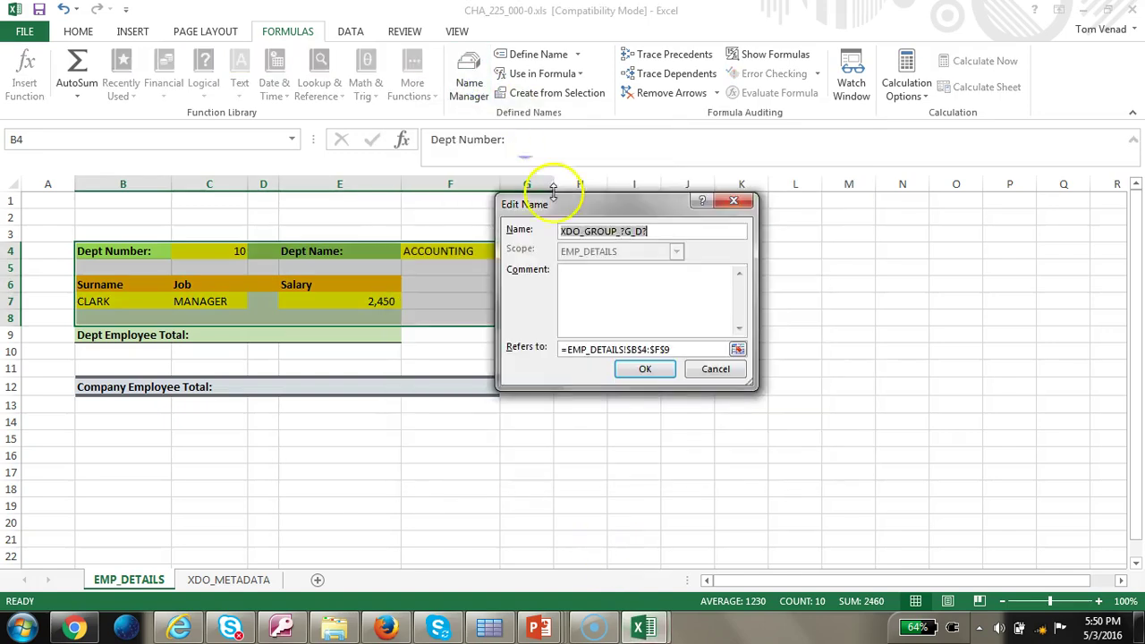
pyautogui.click(720, 354)
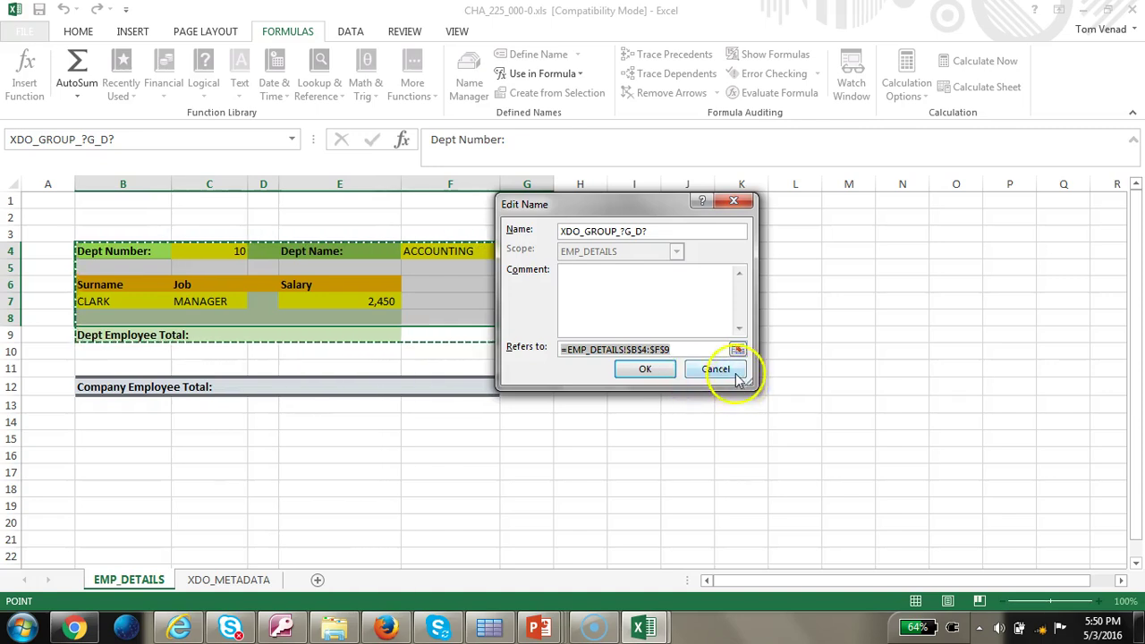
pyautogui.click(726, 370)
# Step: Review the cell range that the defined name XDO_GROUP_?G_E? refers to, and close the Name Manager
pyautogui.click(526, 279)
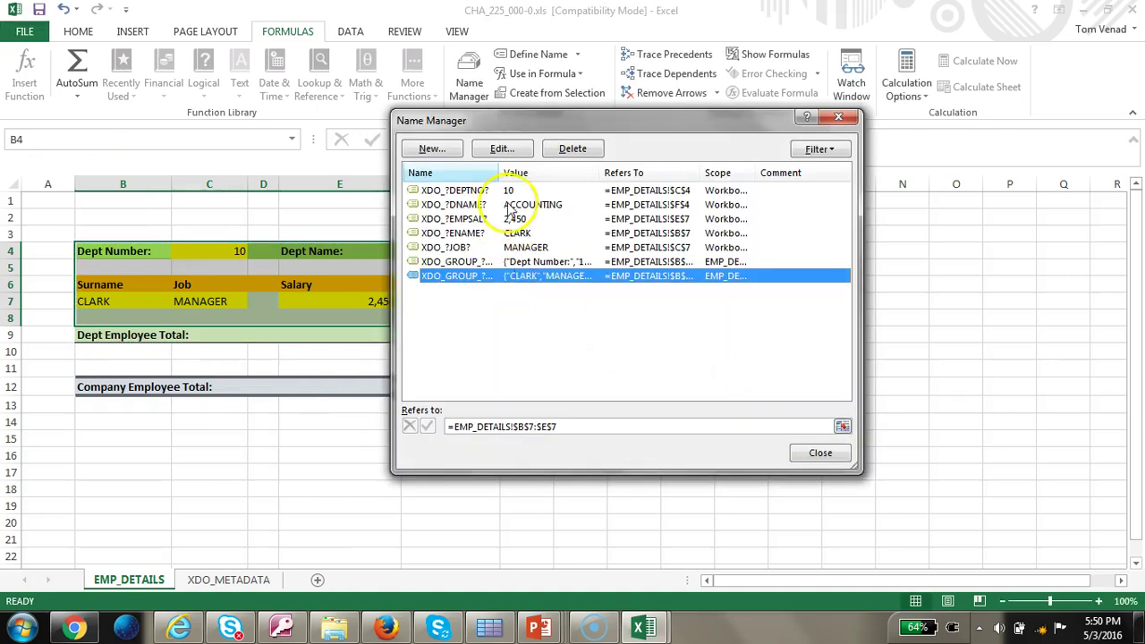
pyautogui.click(510, 151)
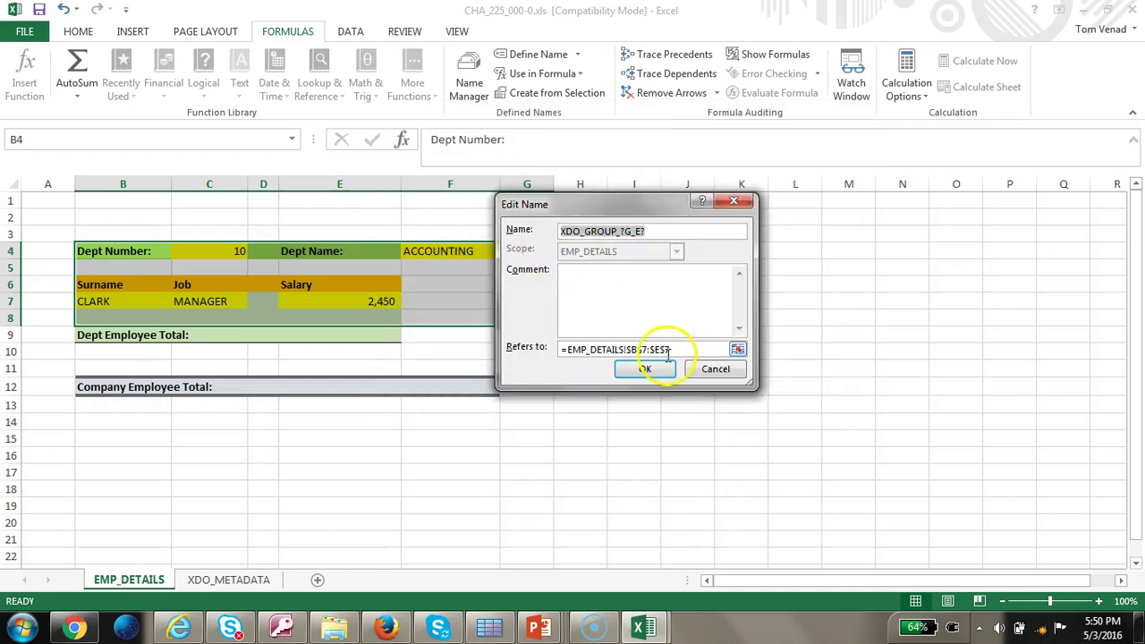
pyautogui.click(715, 350)
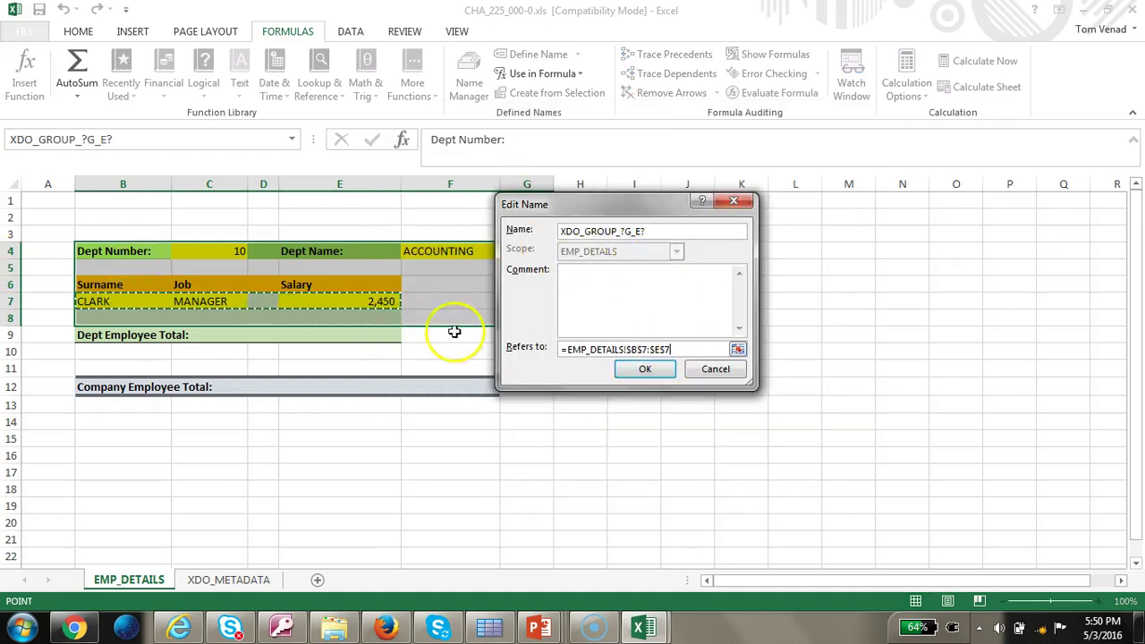
pyautogui.click(745, 376)
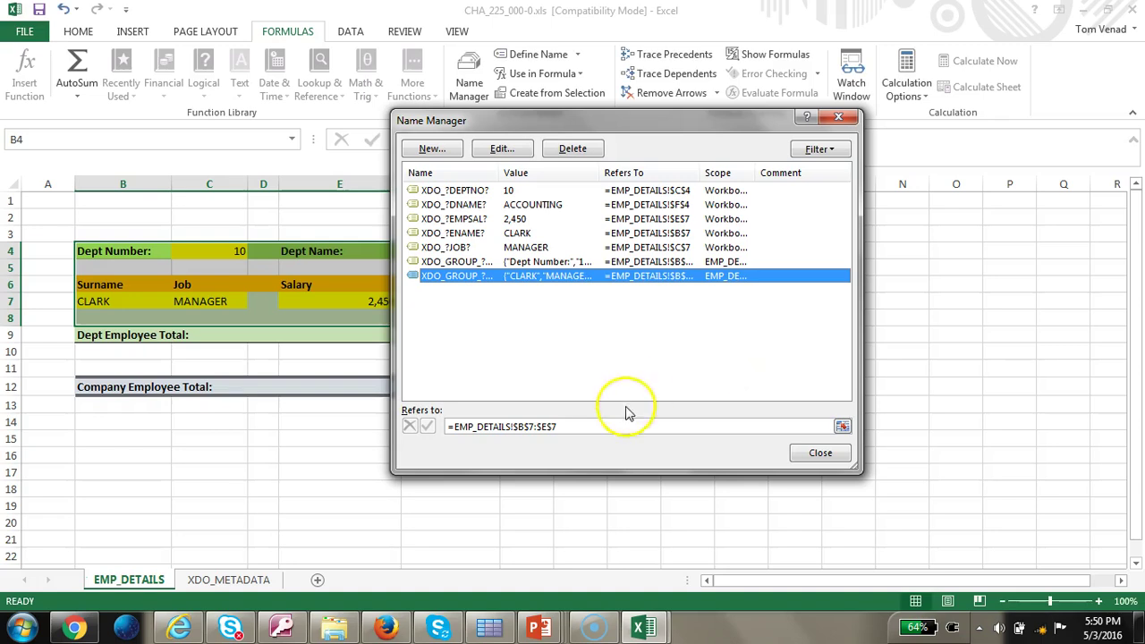
pyautogui.click(811, 453)
# Step: Check the cells for the company employee total in row 12 and the department employee total in E9
pyautogui.click(468, 384)
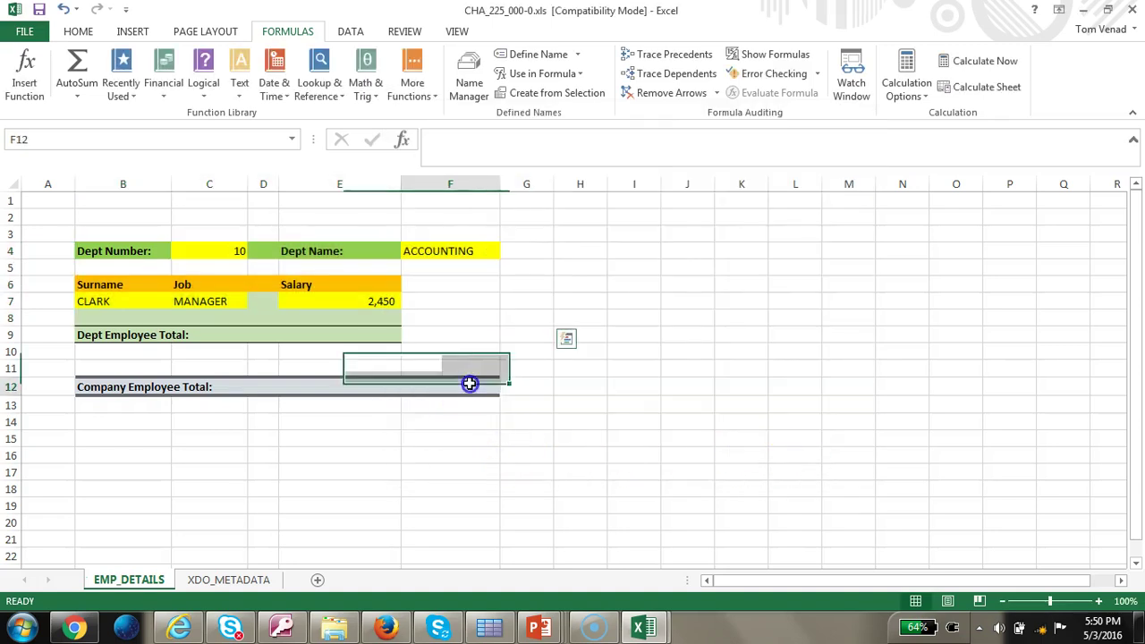
pyautogui.click(380, 385)
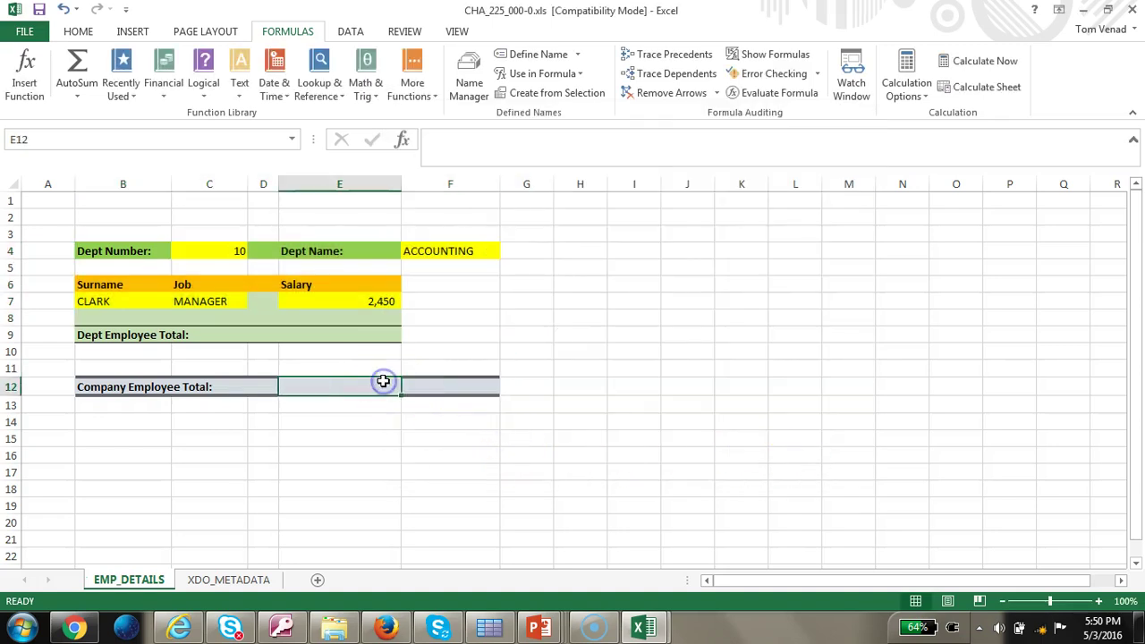
pyautogui.click(485, 388)
pyautogui.click(392, 391)
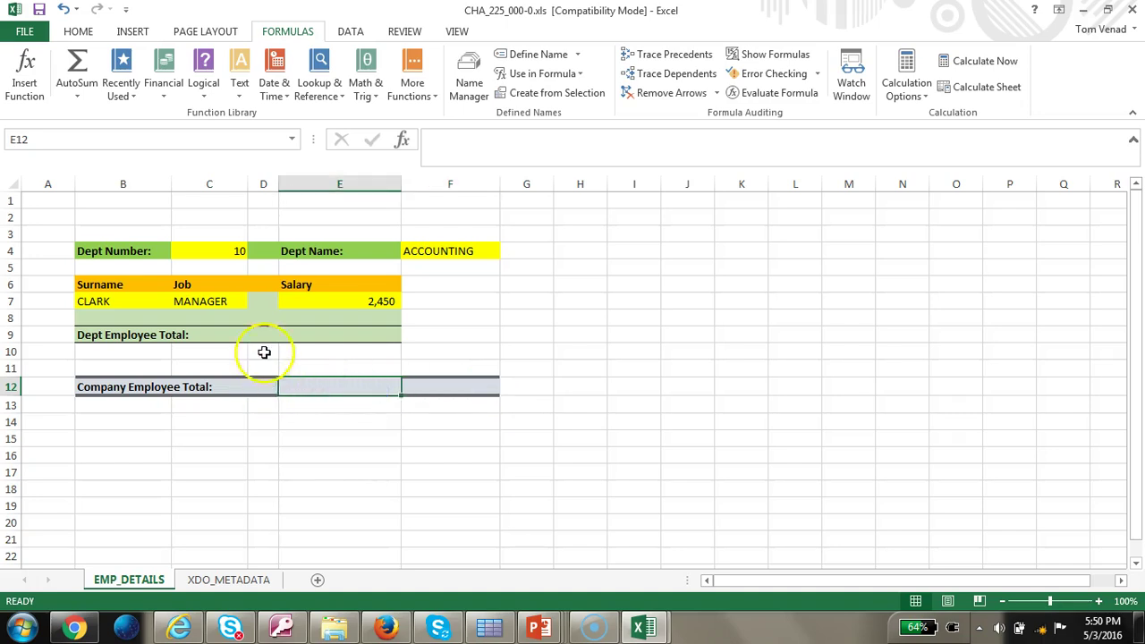
pyautogui.click(384, 338)
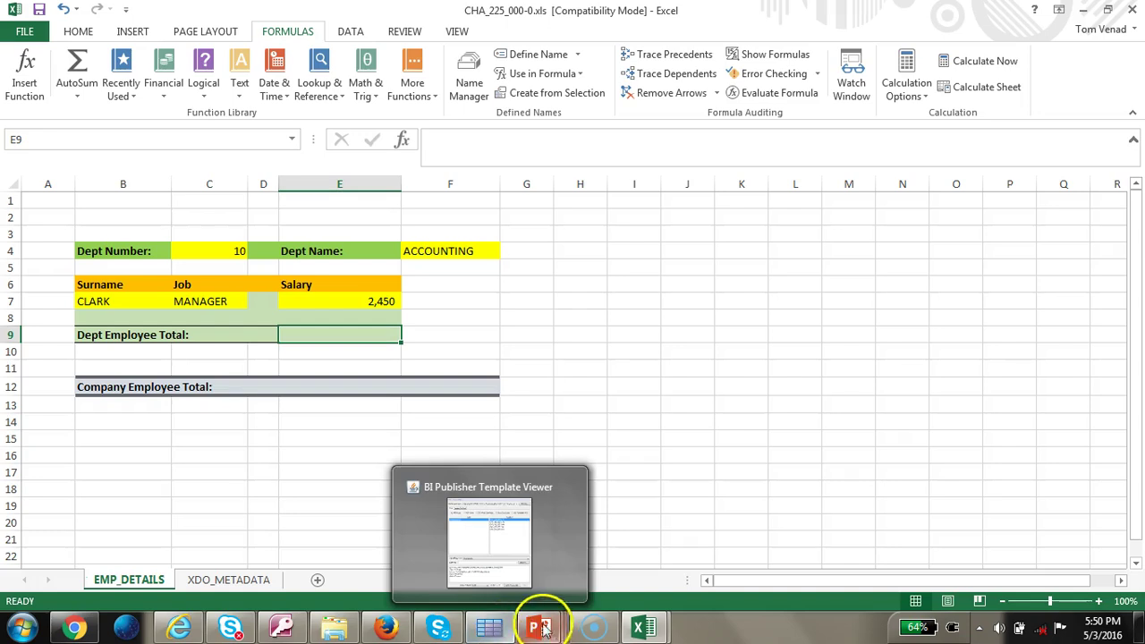
# Step: Switch to BI Publisher Template Viewer and review the cha225Data.xml data and CHA_225_000-0.xls template selection
pyautogui.moveTo(537, 623)
pyautogui.click(489, 626)
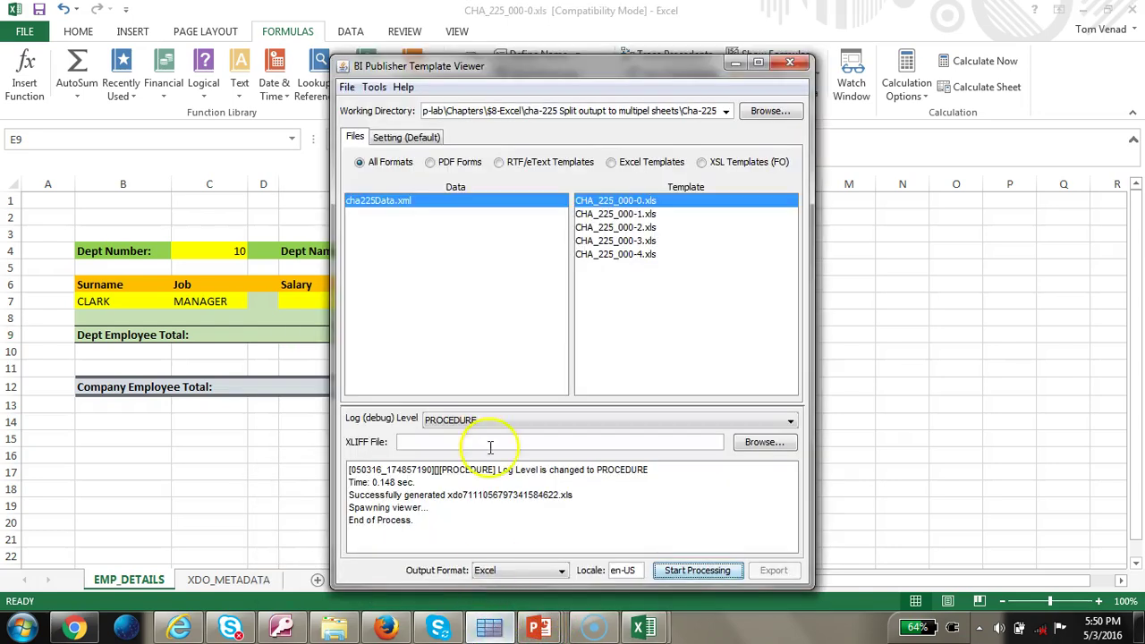
pyautogui.click(347, 86)
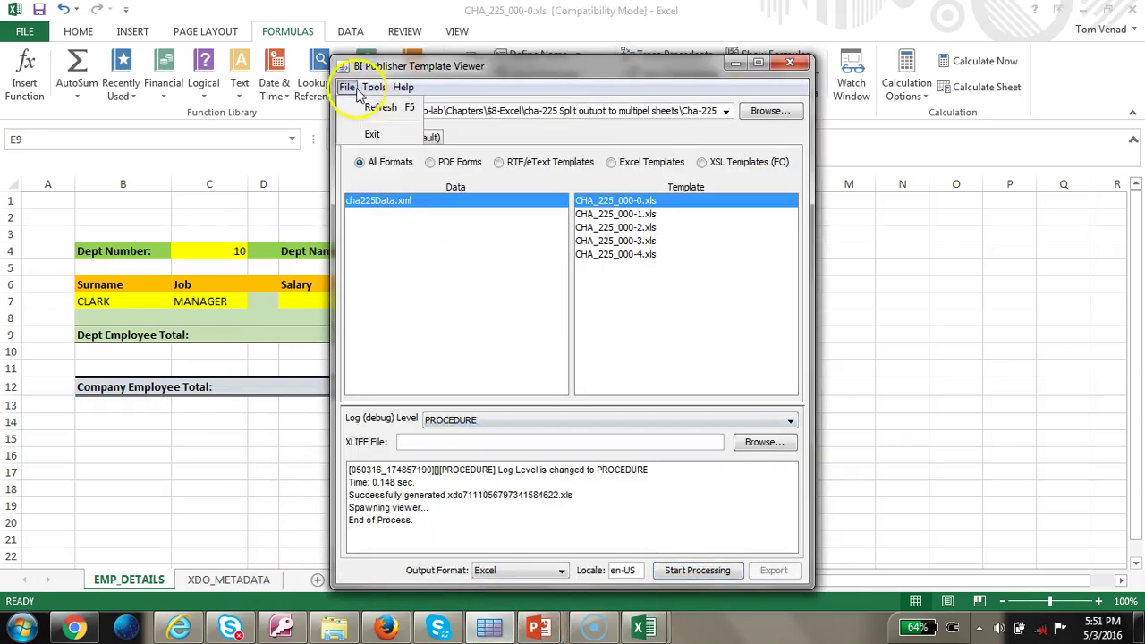
pyautogui.click(701, 577)
# Step: Open the generated output workbook xdo7111056797341584622.xls in Excel and examine its department blocks on the EMP_DETAILS sheet
pyautogui.moveTo(644, 626)
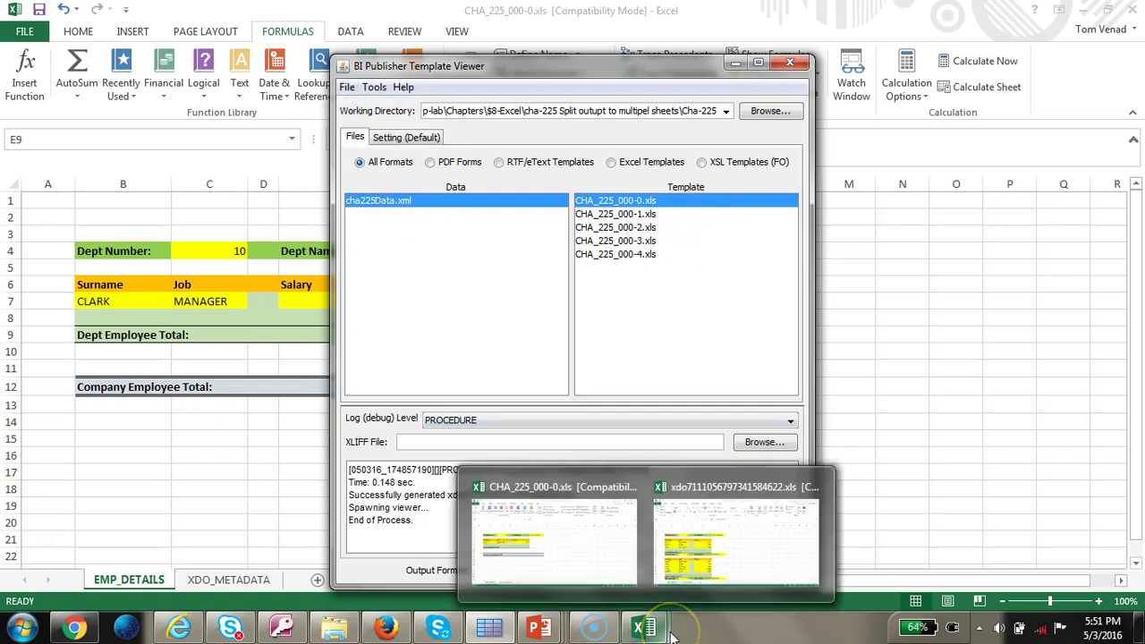
pyautogui.click(749, 577)
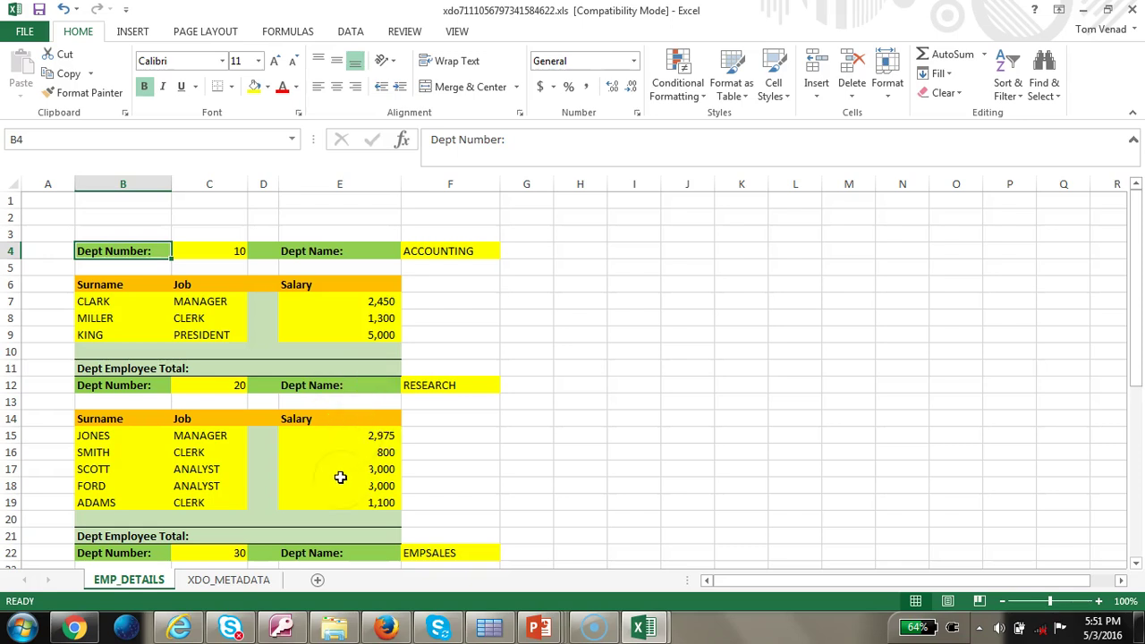
pyautogui.scroll(-1, 293, 451)
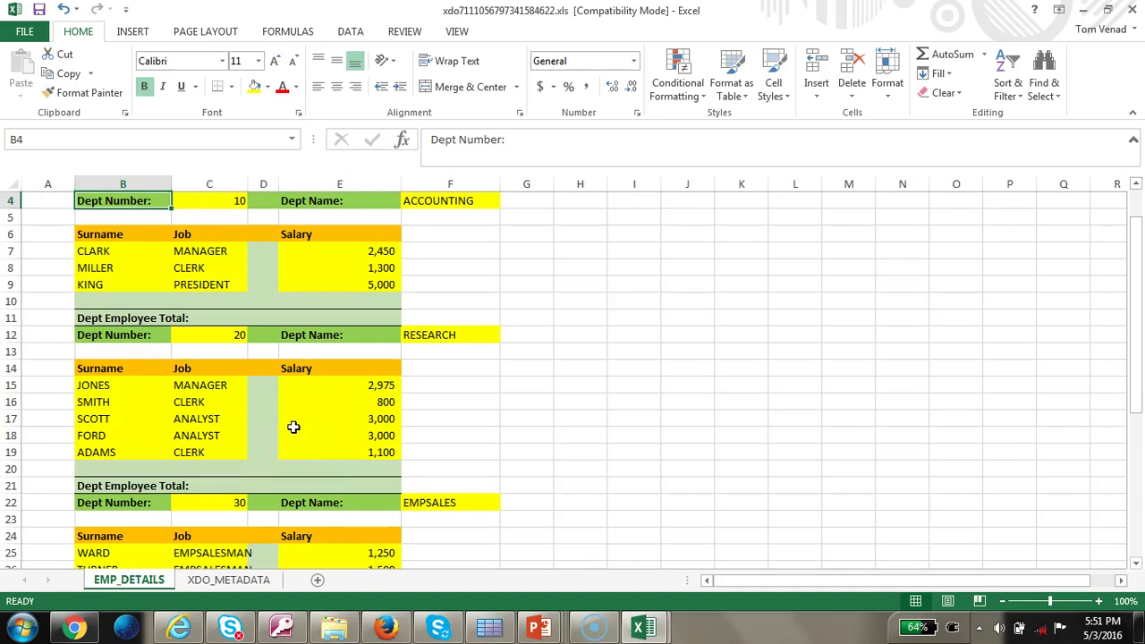
pyautogui.scroll(1, 232, 412)
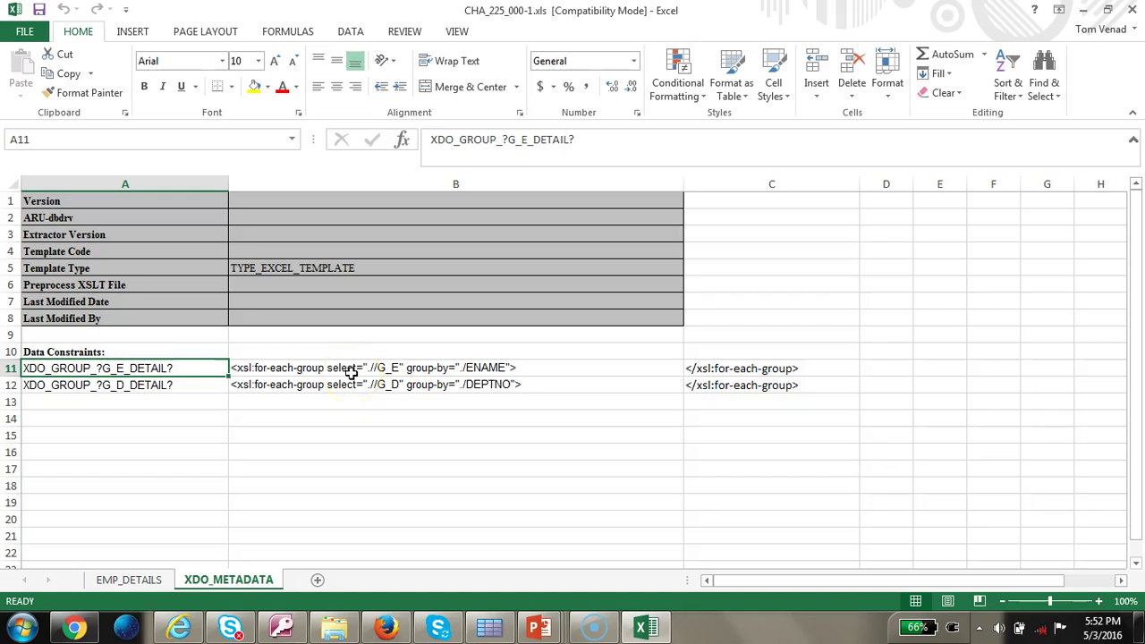
# Step: Examine the for-each-group constraint in B11 and its XDO_GROUP_?G_E_DETAIL? name on the XDO_METADATA sheet of CHA_225_000-1.xls
pyautogui.click(508, 368)
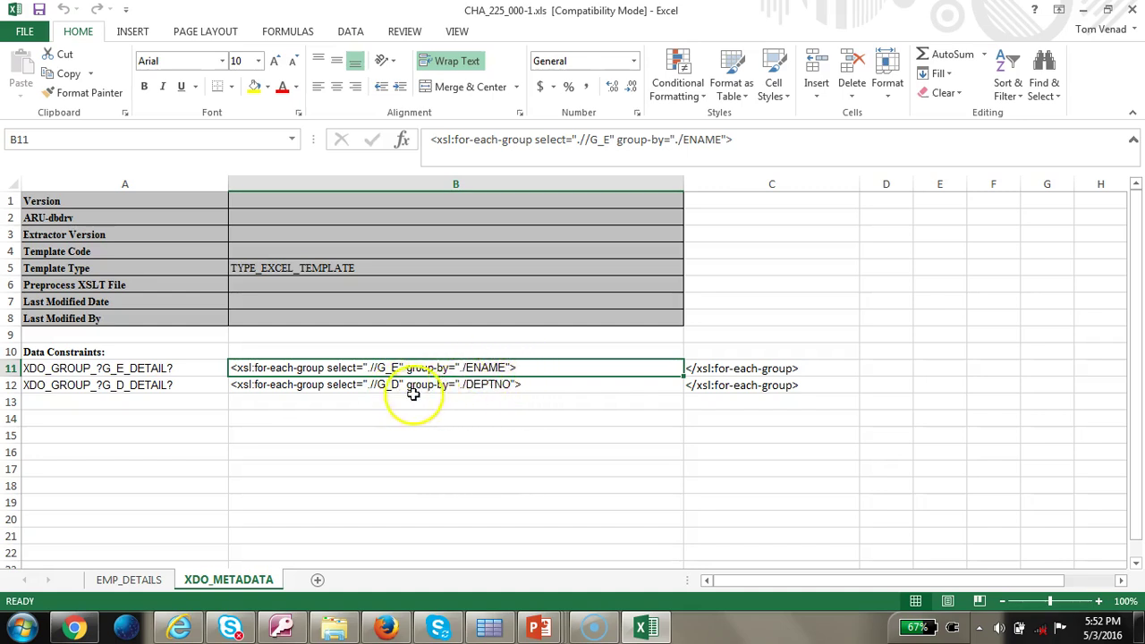
pyautogui.doubleClick(549, 362)
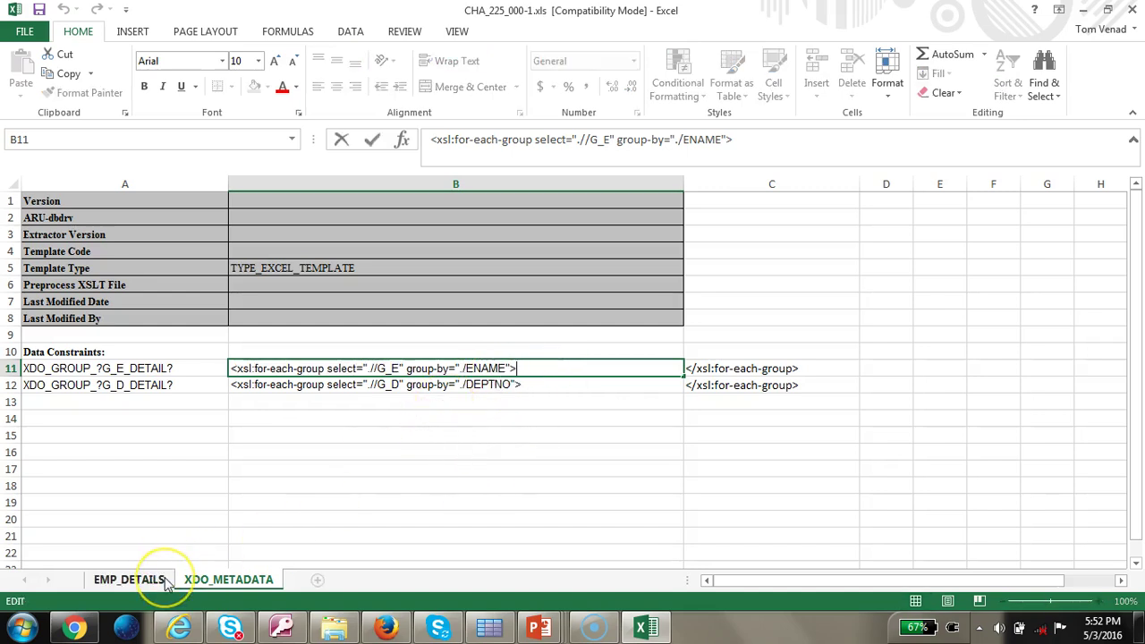
pyautogui.click(159, 369)
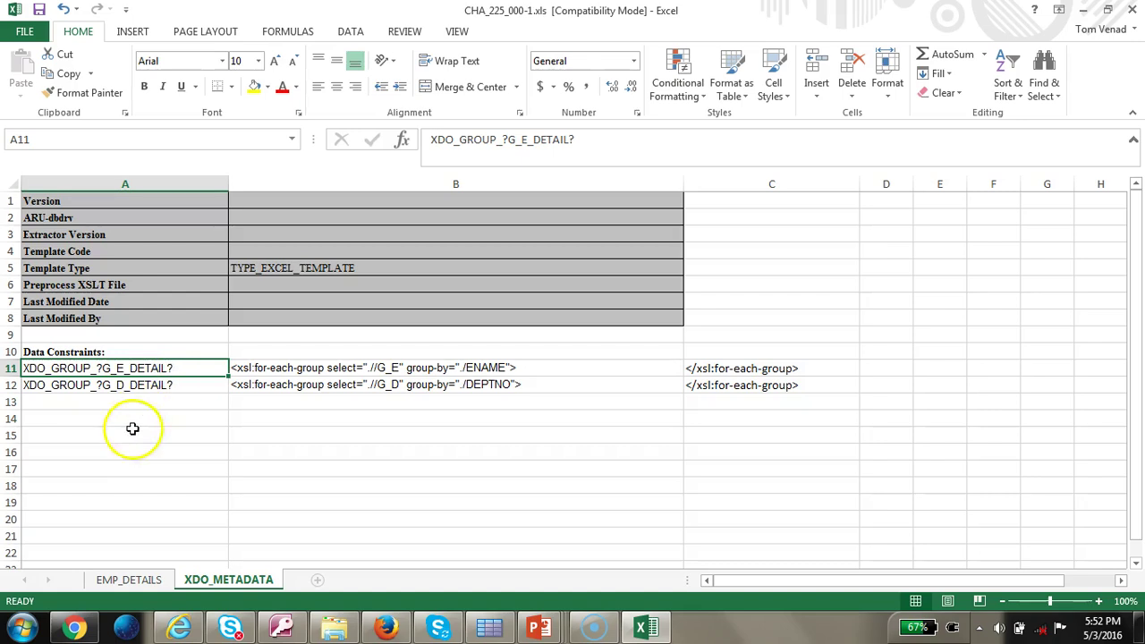
# Step: On the EMP_DETAILS sheet, check the surname cell's name and inspect the XDO_GROUP_?G_D_DETAIL? defined name and its range
pyautogui.click(128, 580)
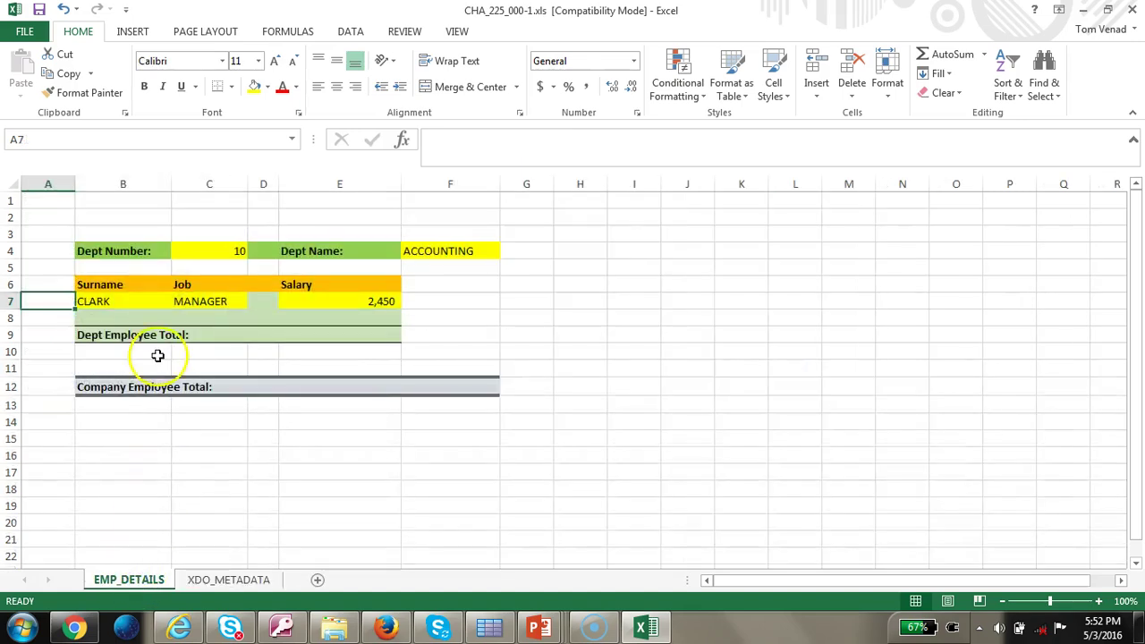
pyautogui.click(154, 298)
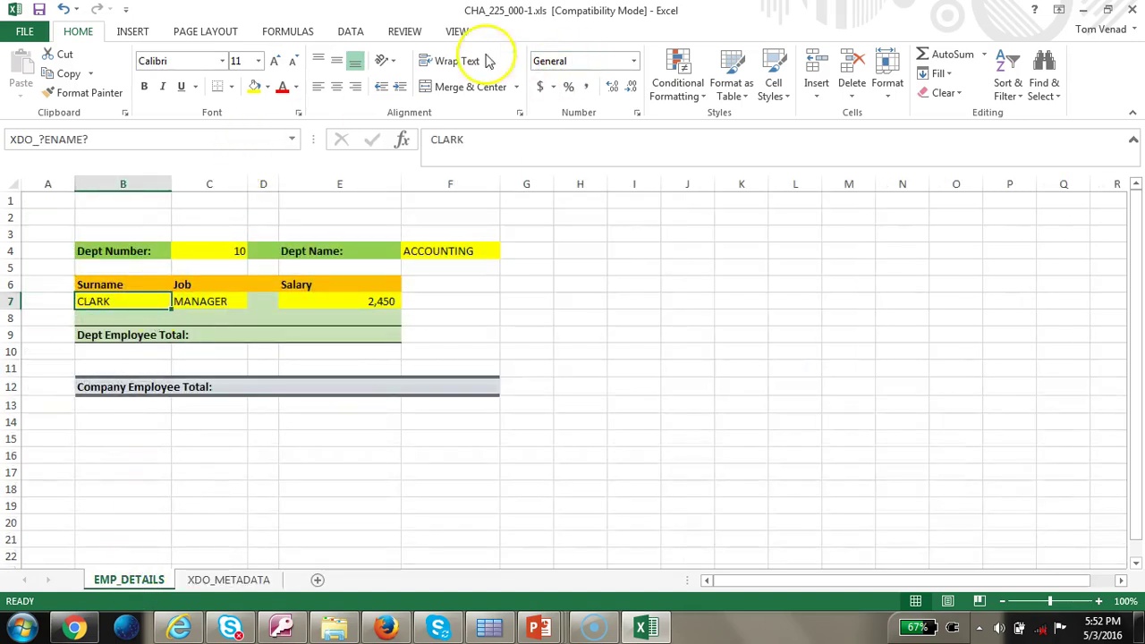
pyautogui.click(287, 31)
pyautogui.click(469, 82)
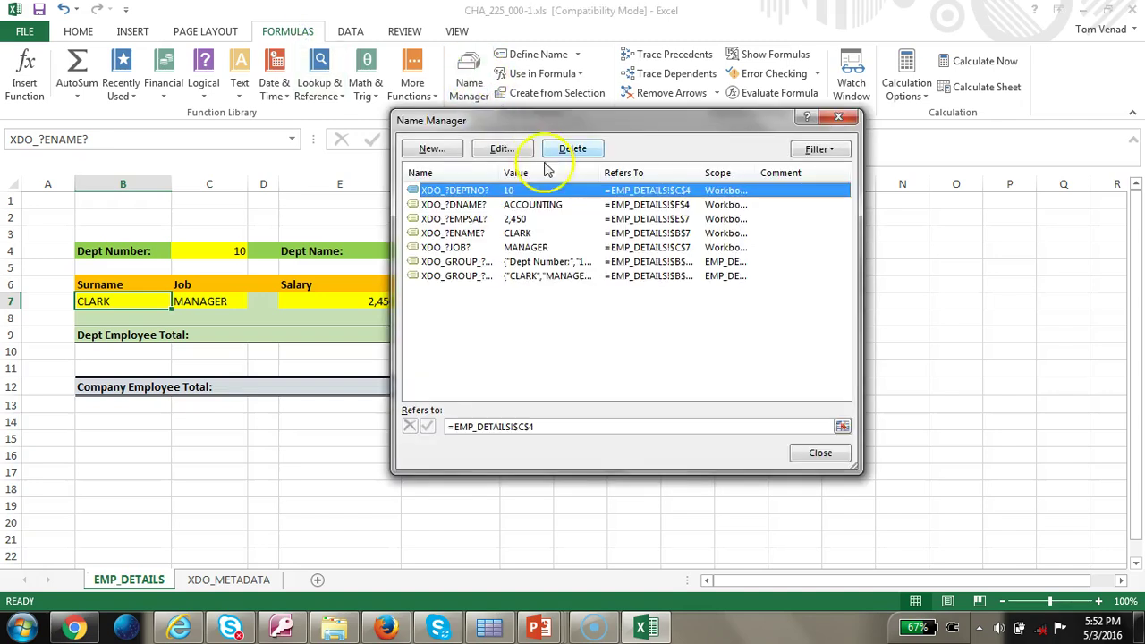
pyautogui.click(552, 261)
pyautogui.click(504, 154)
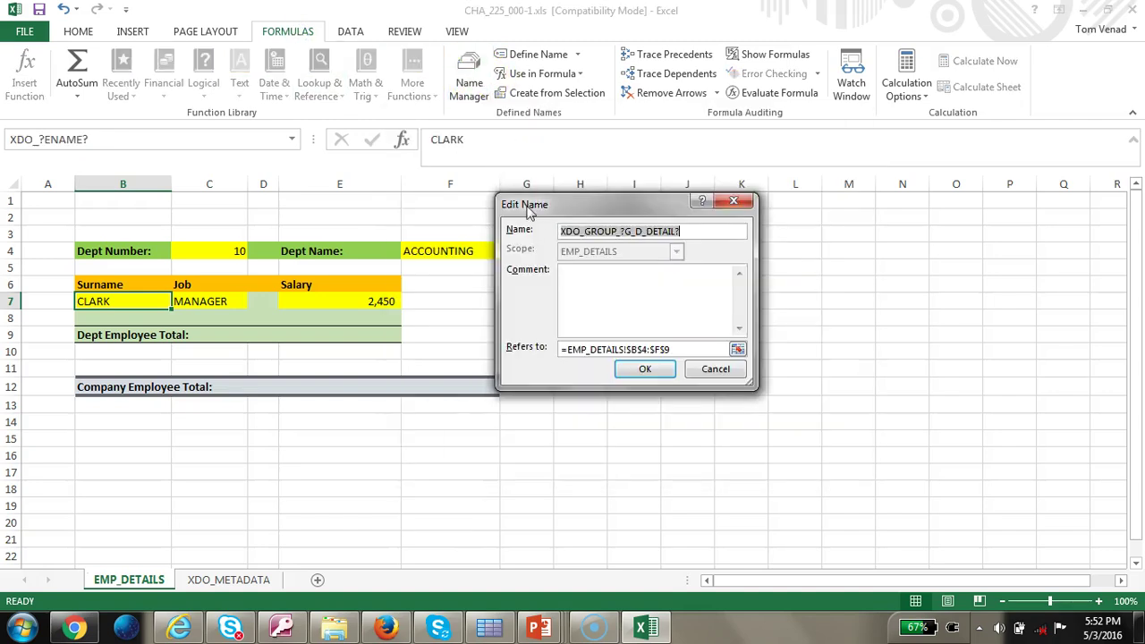
pyautogui.click(713, 370)
# Step: Inspect the range that the XDO_GROUP_?G_E_DETAIL? defined name refers to, leaving the definition as it is
pyautogui.click(564, 275)
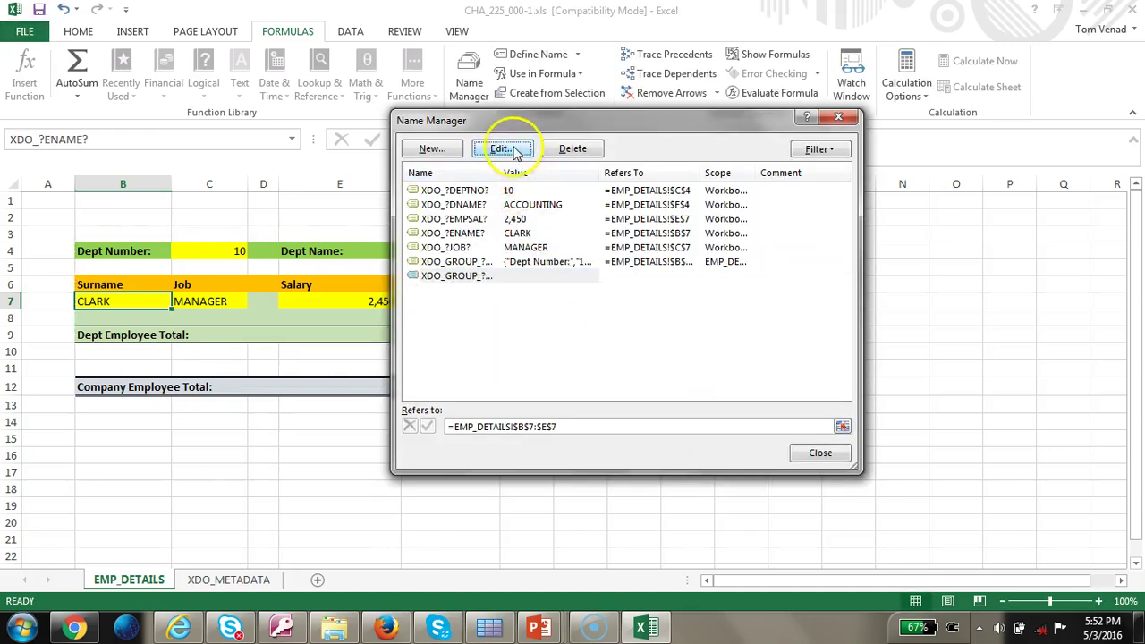
pyautogui.click(504, 148)
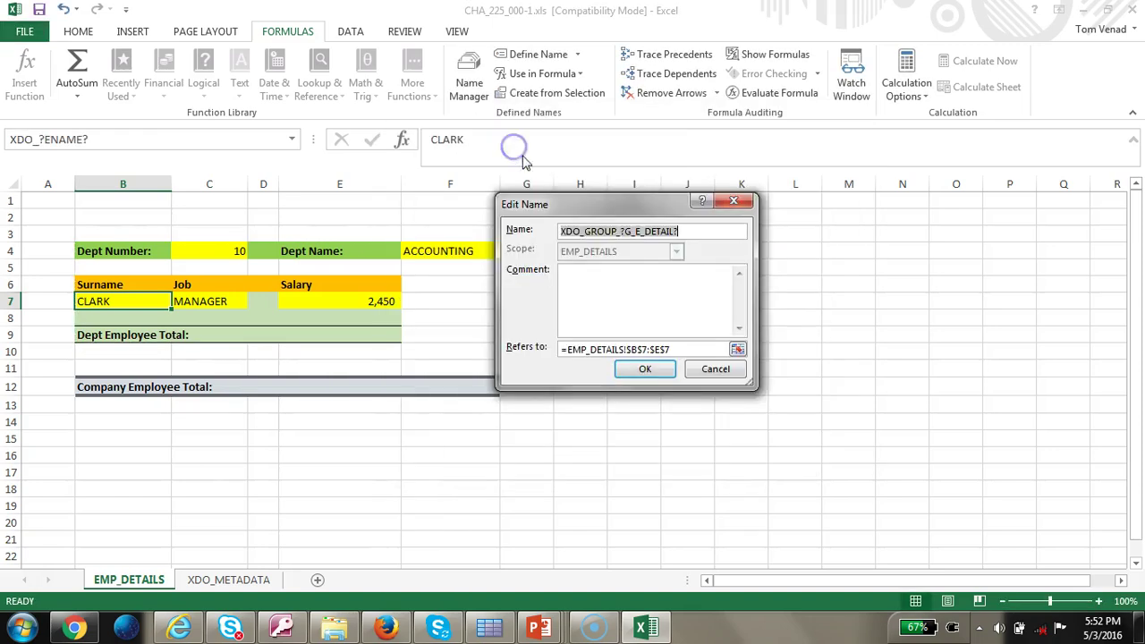
pyautogui.click(682, 350)
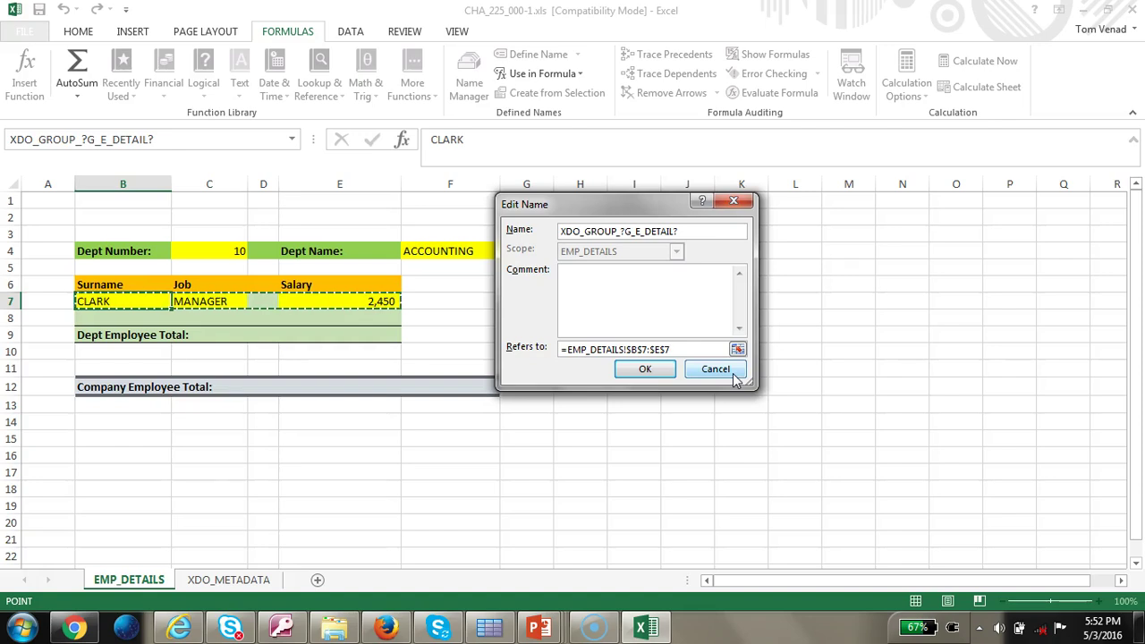
pyautogui.click(716, 370)
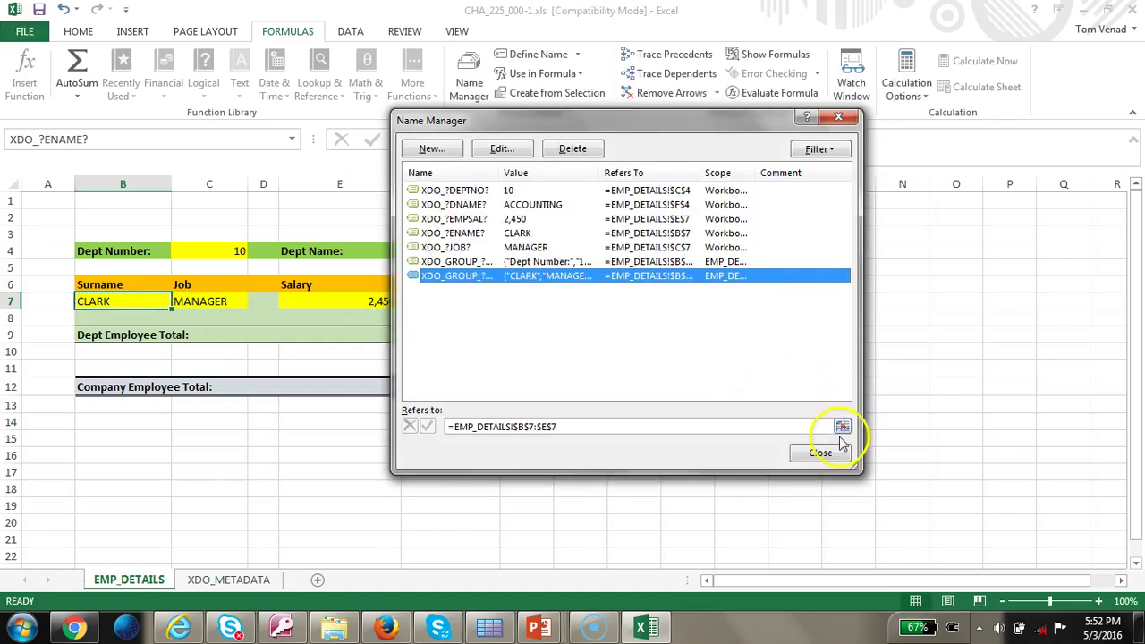
pyautogui.click(839, 454)
# Step: Switch to BI Publisher Template Viewer and generate the Excel output from cha225Data.xml with the CHA_225_000-1.xls template
pyautogui.click(490, 626)
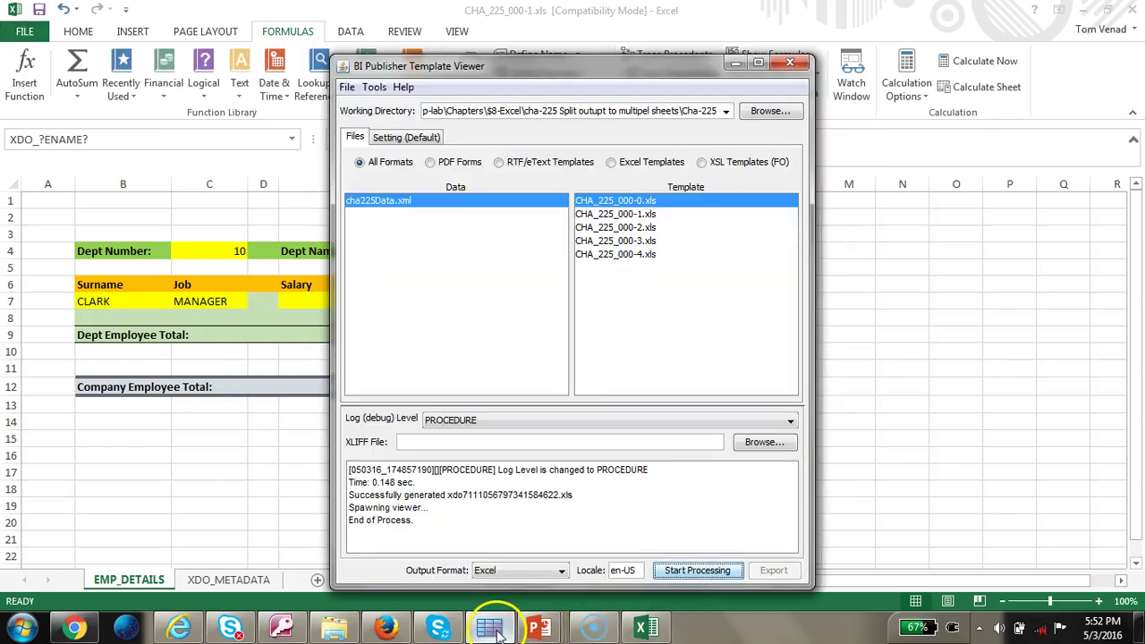
pyautogui.click(626, 215)
pyautogui.click(673, 571)
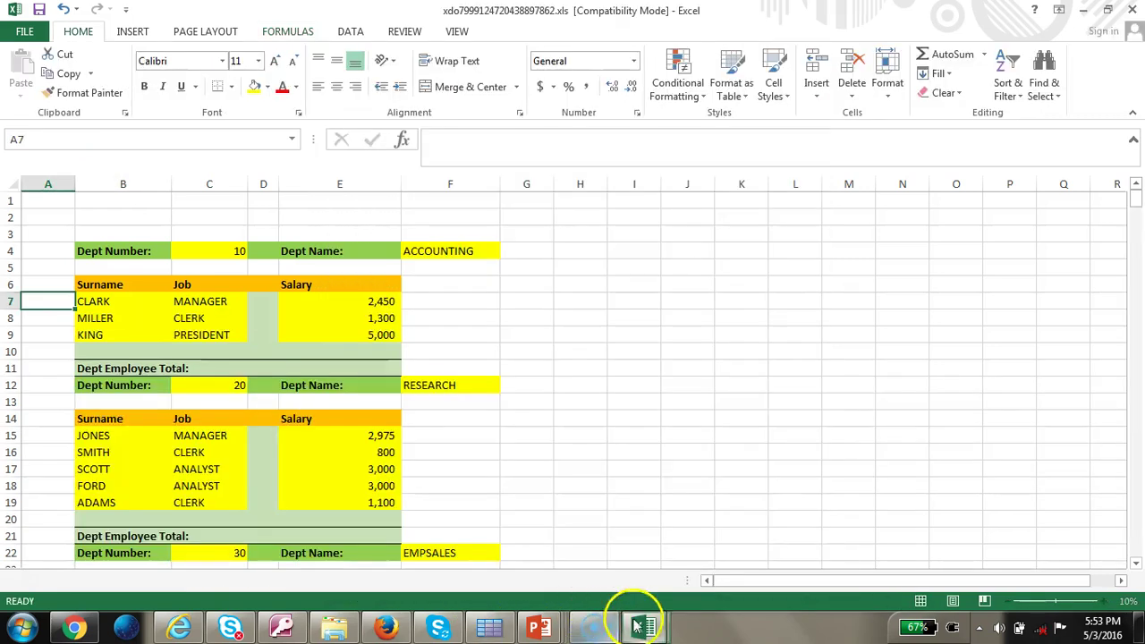
pyautogui.moveTo(644, 625)
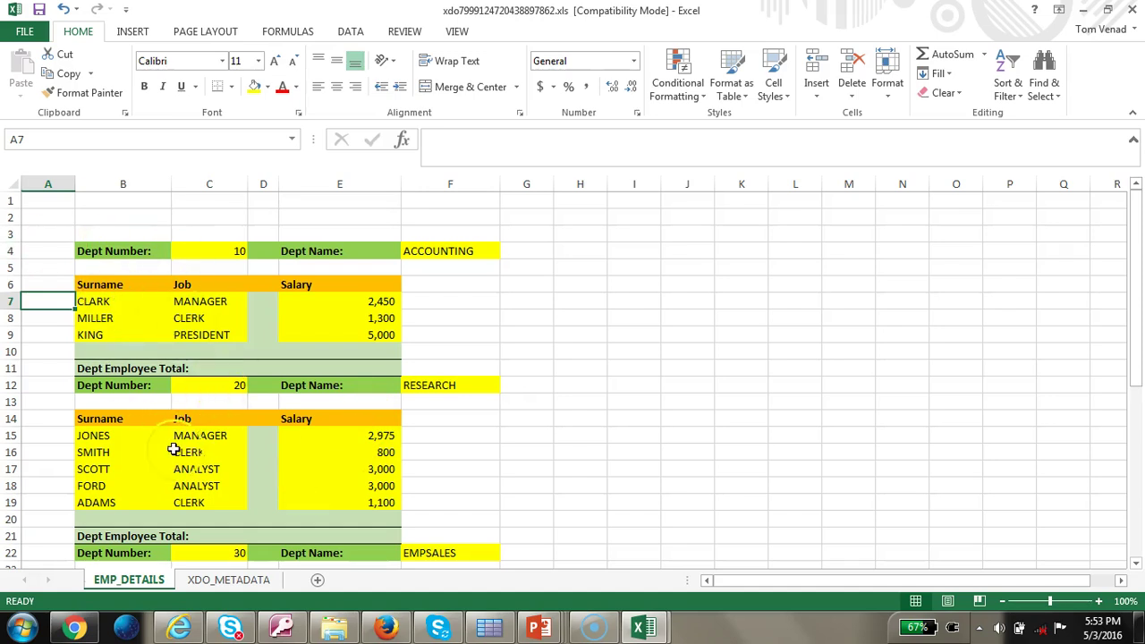
# Step: Review the department blocks and the company employee total cell in the generated output workbook, and close it
pyautogui.scroll(-7, 173, 450)
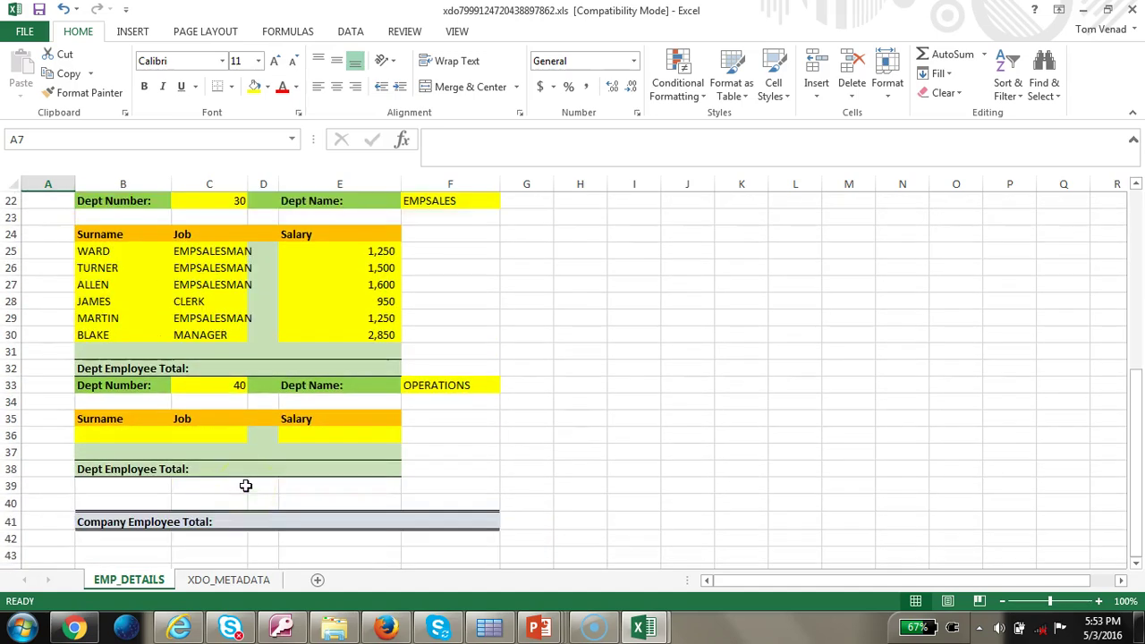
pyautogui.scroll(-1, 245, 485)
pyautogui.click(368, 473)
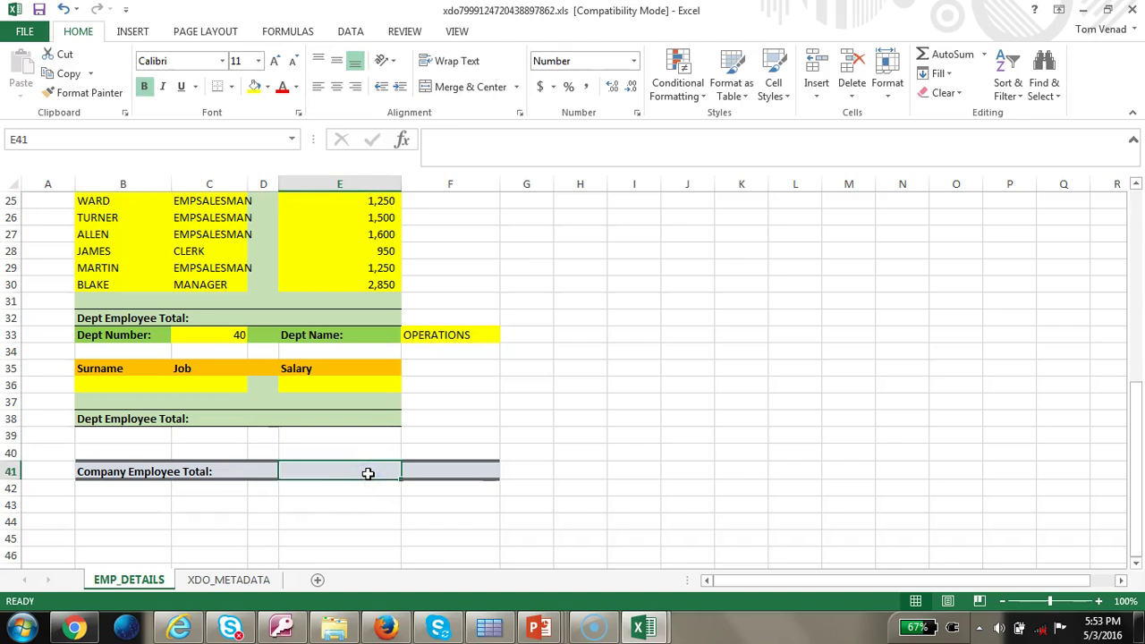
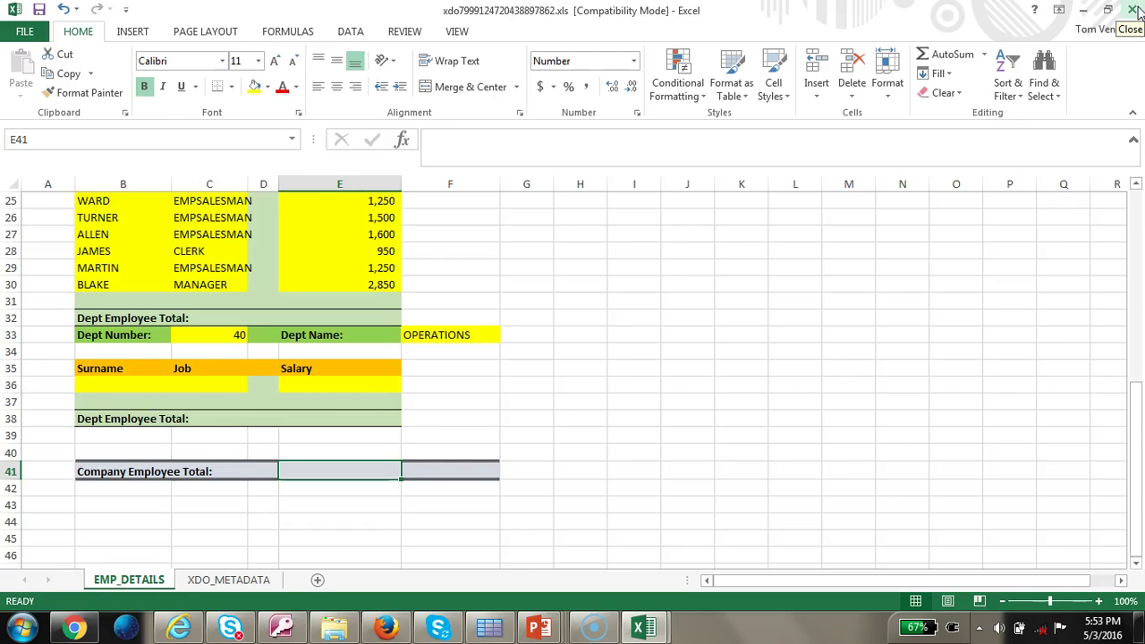
pyautogui.click(1133, 9)
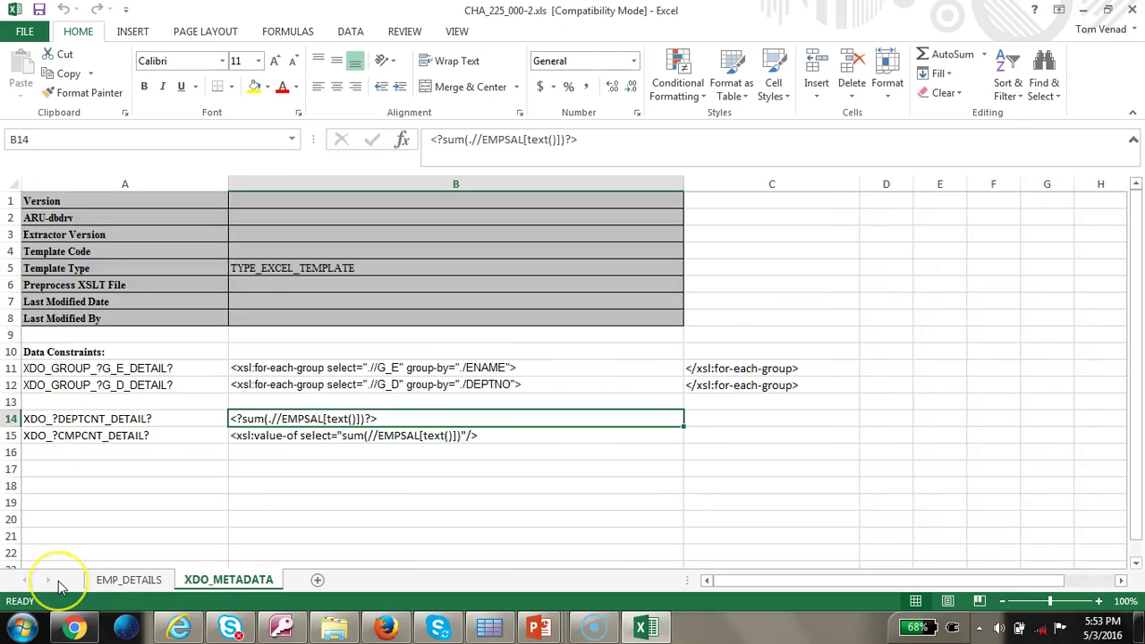
# Step: Examine the XDO_?DEPTCNT_DETAIL? name and its sum expression in row 14 of the CHA_225_000-2.xls XDO_METADATA sheet
pyautogui.click(148, 419)
pyautogui.click(167, 435)
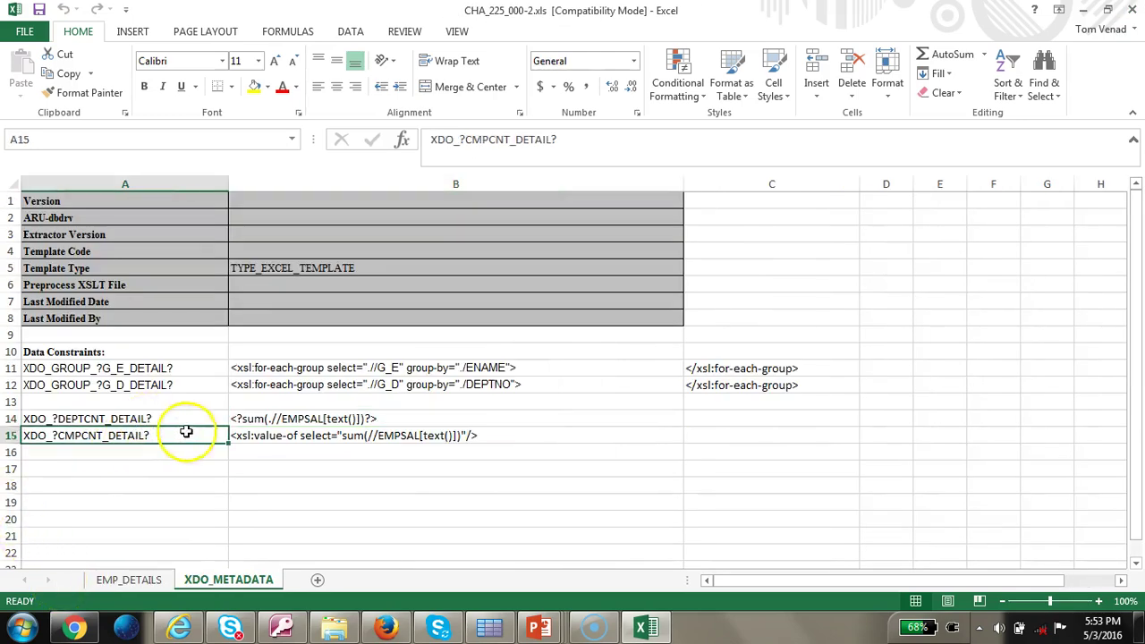
pyautogui.click(288, 415)
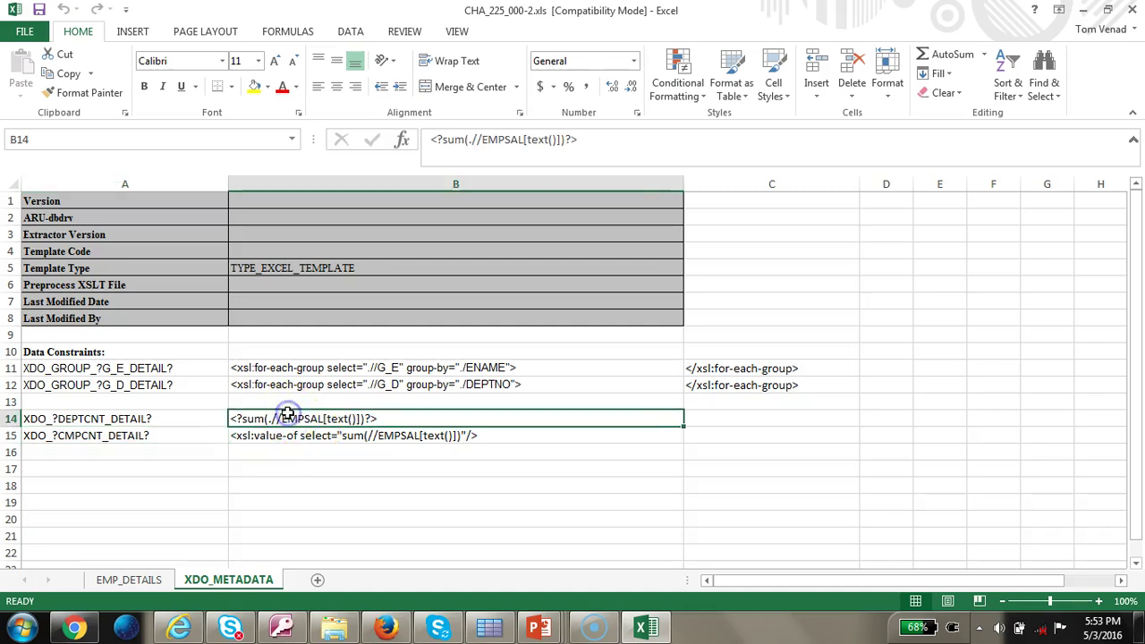
pyautogui.click(168, 425)
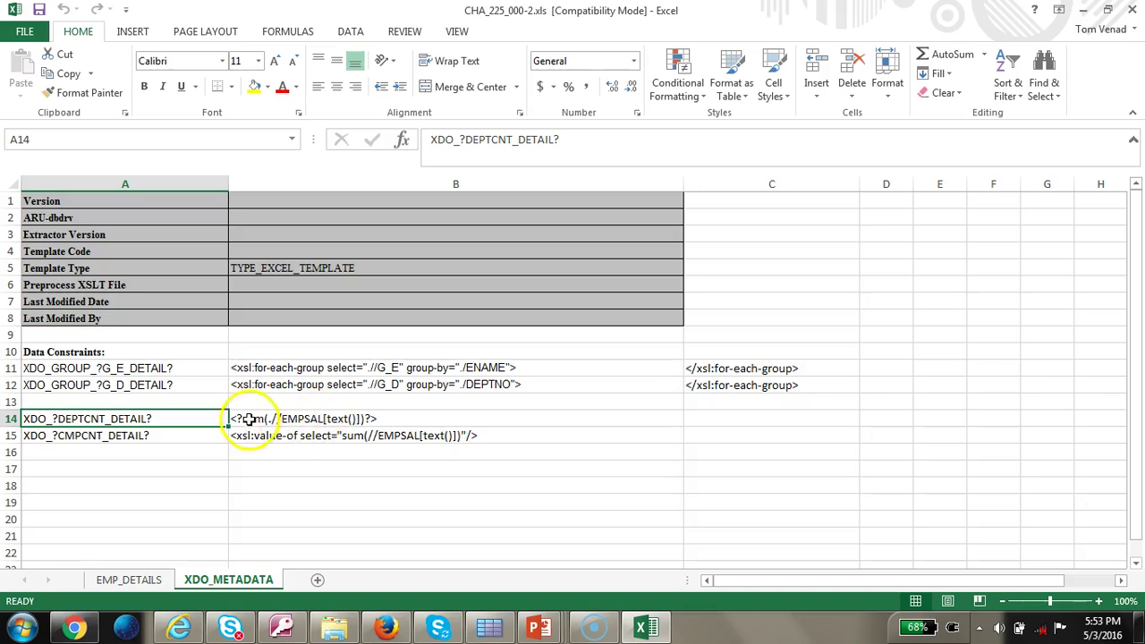
pyautogui.click(359, 419)
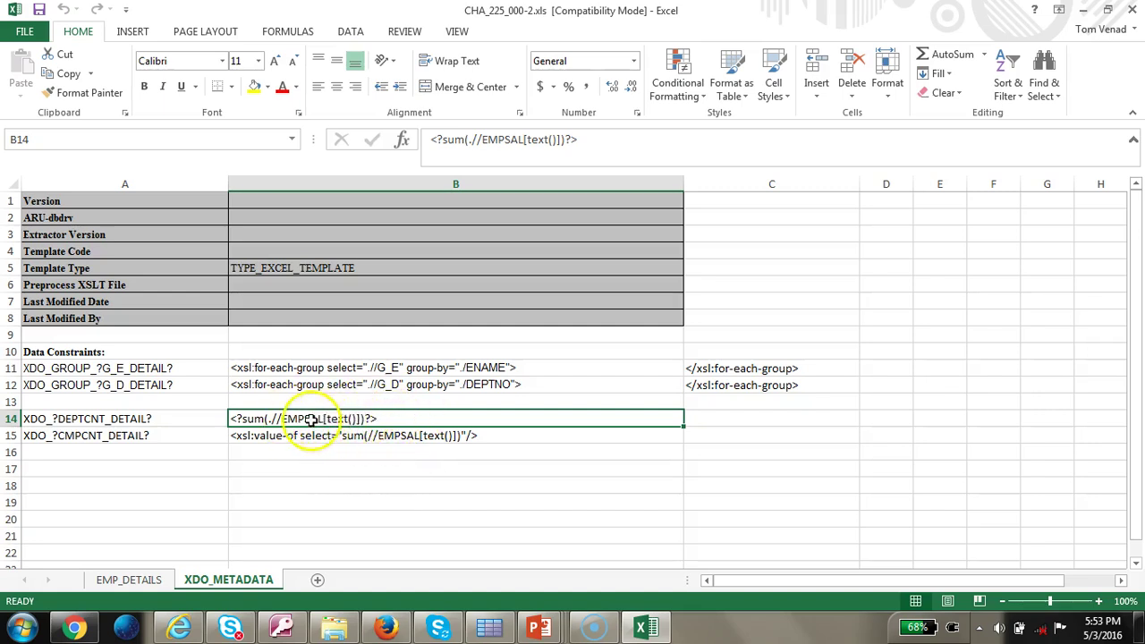
# Step: Examine the XDO_?CMPCNT_DETAIL? name and its value-of expression in row 15, comparing it with the department sum in B14
pyautogui.click(282, 436)
pyautogui.click(188, 442)
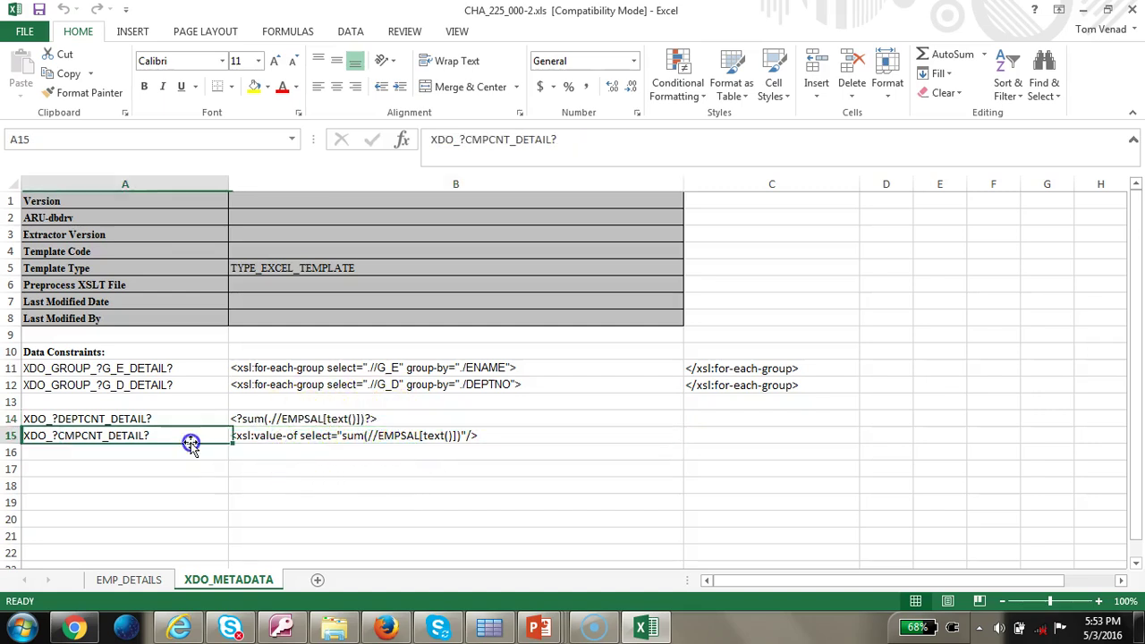
pyautogui.click(345, 440)
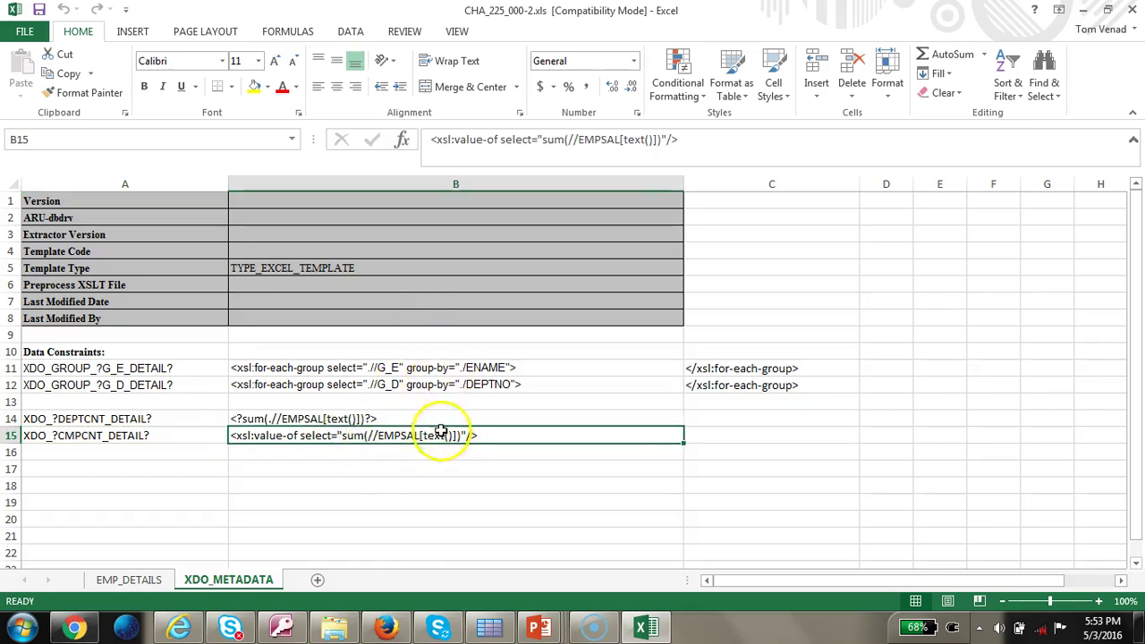
pyautogui.doubleClick(322, 418)
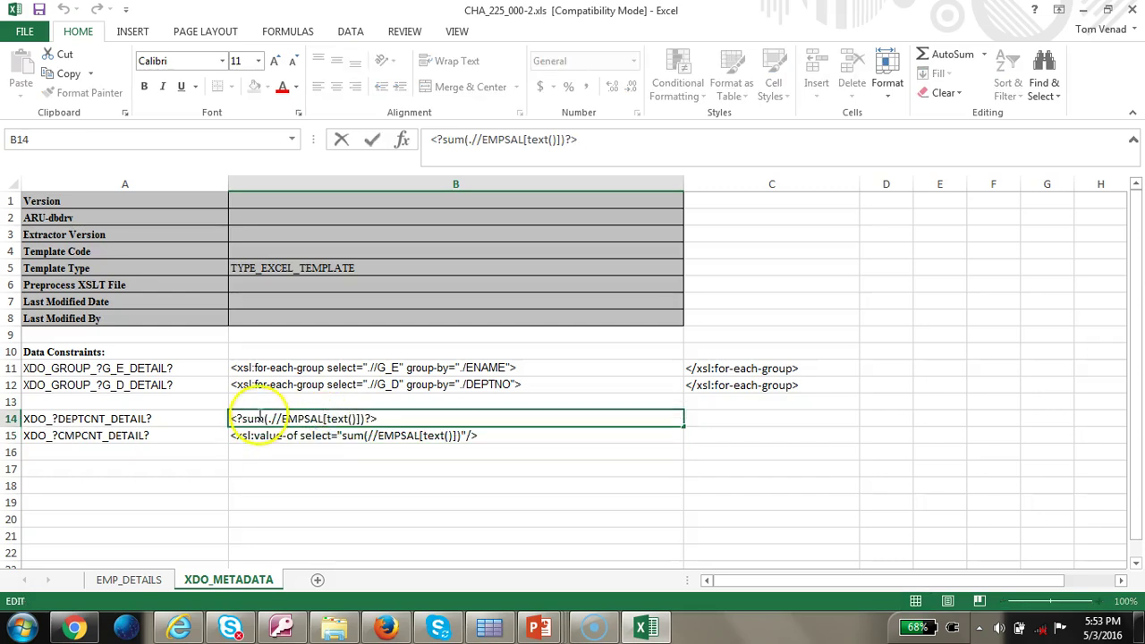
pyautogui.click(355, 433)
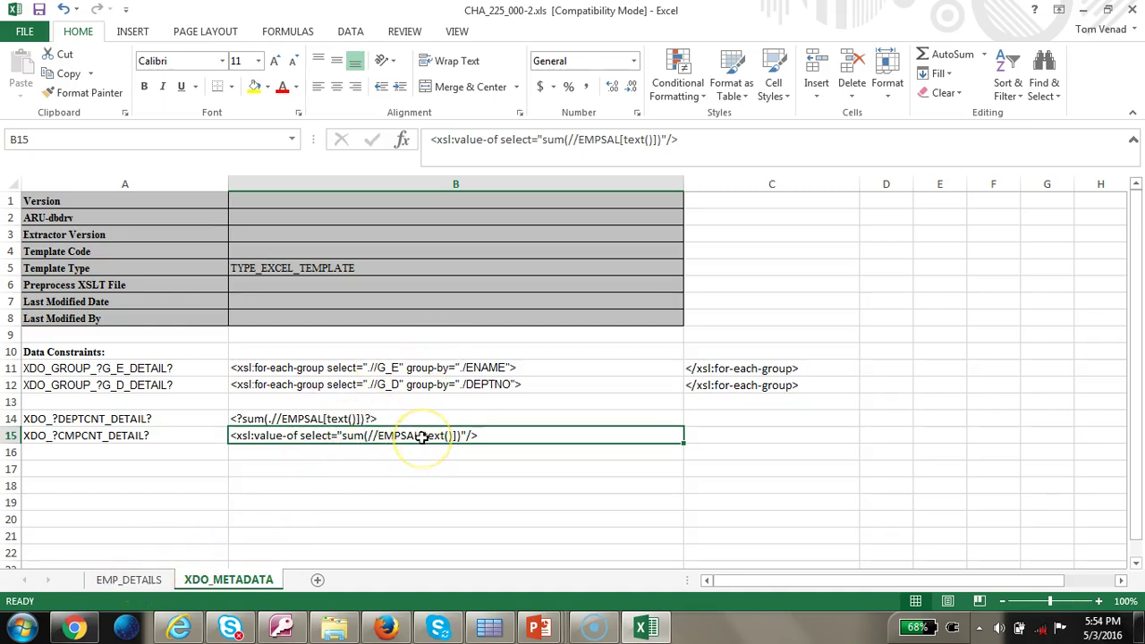
# Step: Check the cell names assigned to the department total in E9 and the company total in E12 on EMP_DETAILS
pyautogui.click(133, 580)
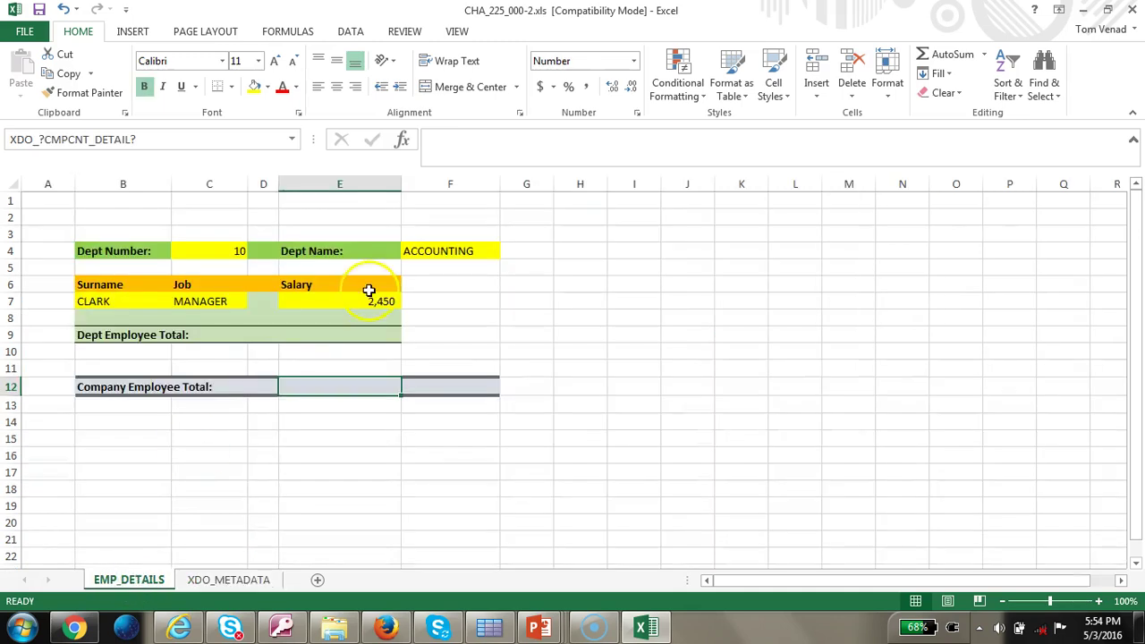
pyautogui.click(343, 341)
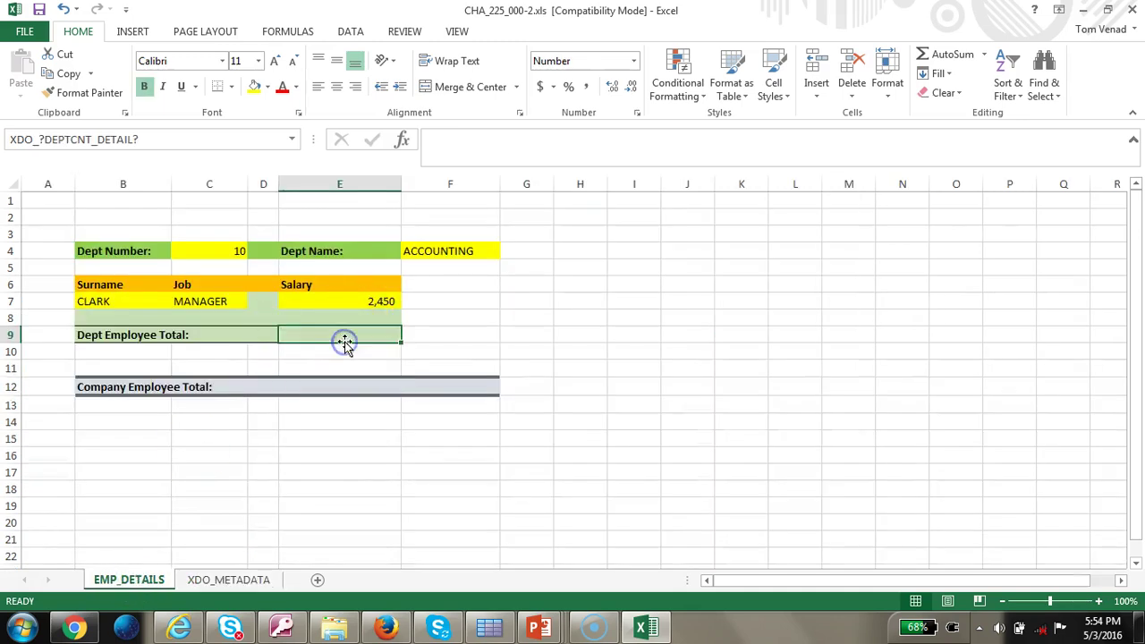
pyautogui.click(174, 140)
pyautogui.click(365, 388)
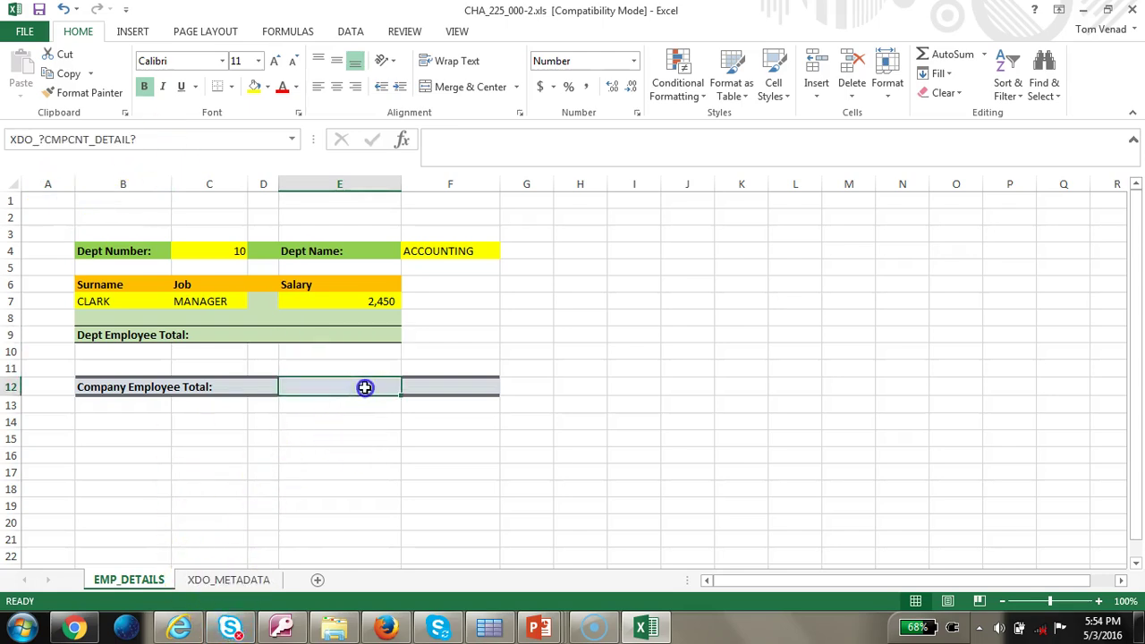
# Step: Switch to BI Publisher Template Viewer and generate the Excel output using the CHA_225_000-2.xls template
pyautogui.click(488, 629)
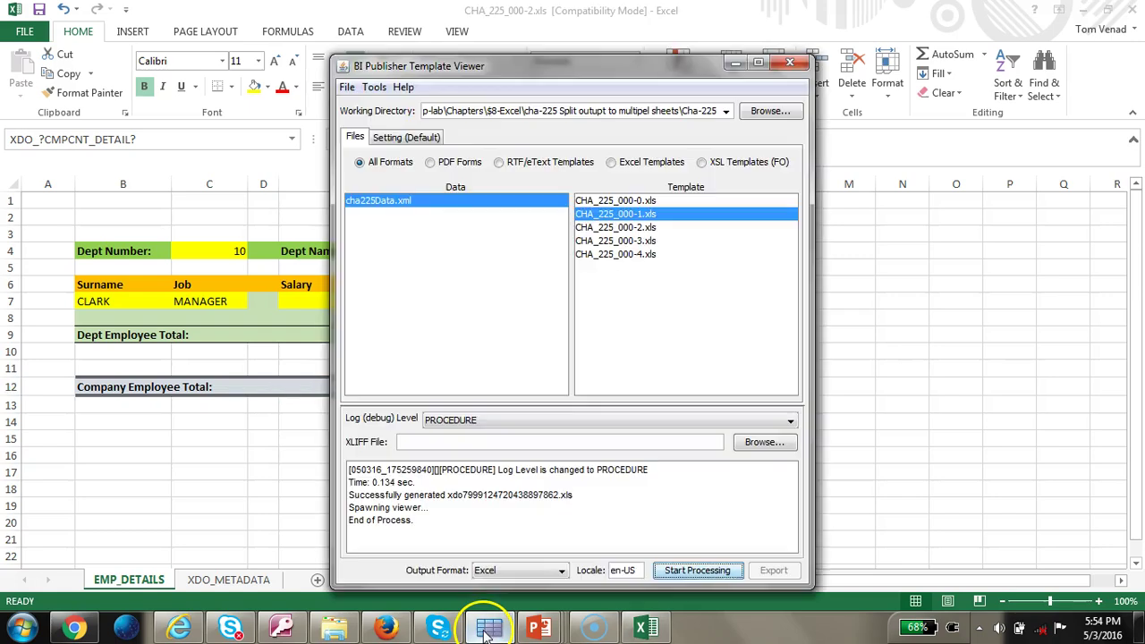
pyautogui.click(653, 229)
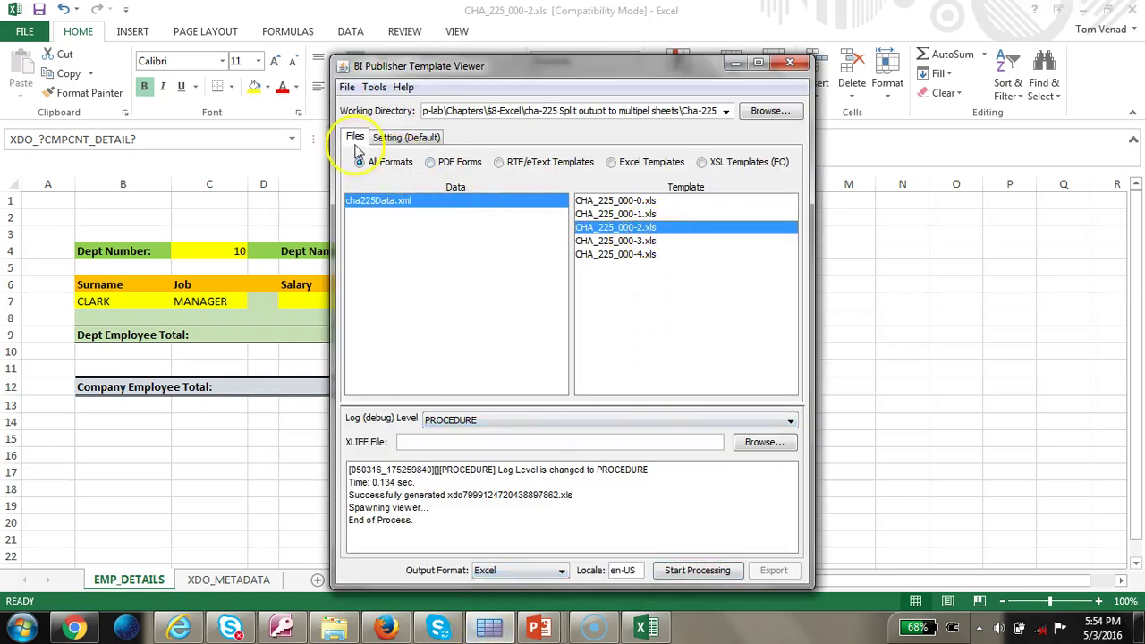
pyautogui.click(697, 572)
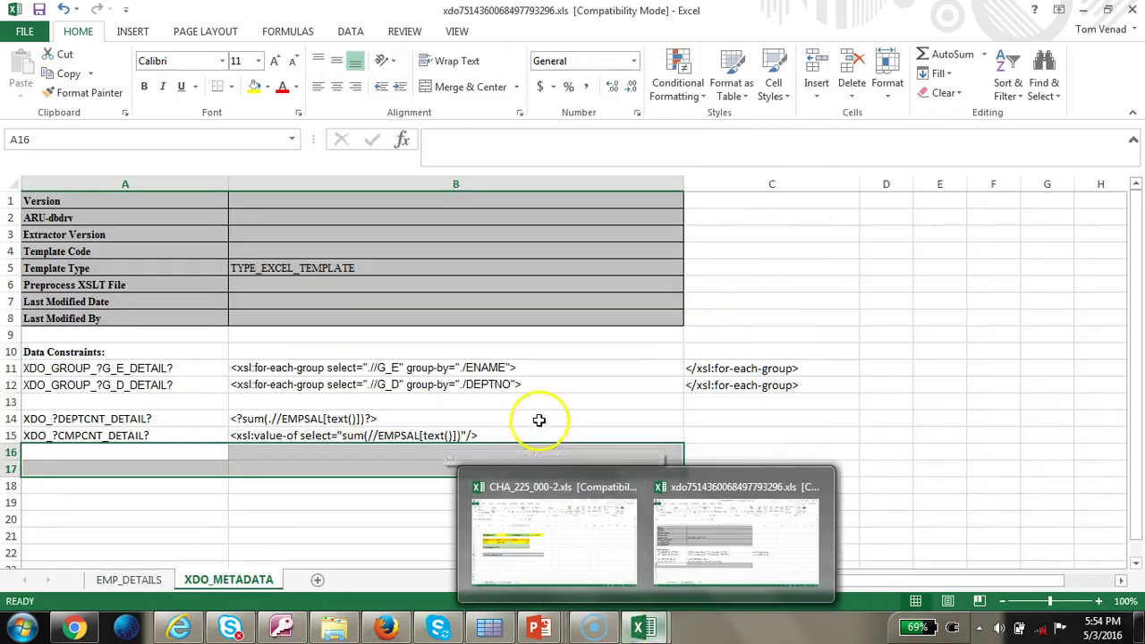
# Step: Check the department and company employee totals on the output's EMP_DETAILS sheet, and close the output workbook
pyautogui.click(139, 580)
pyautogui.click(385, 368)
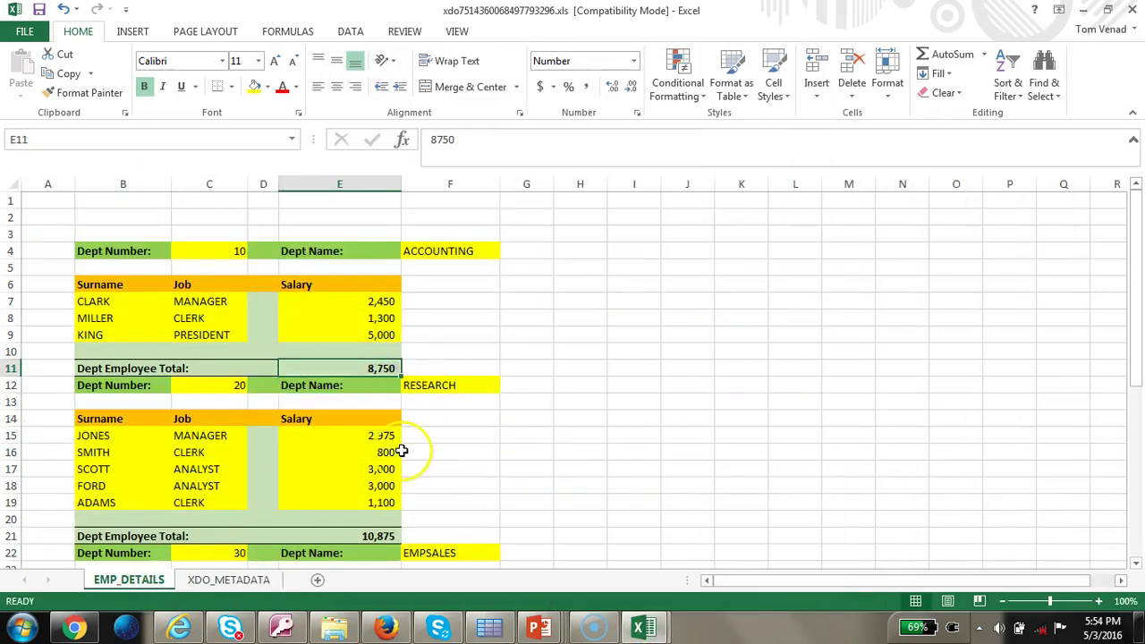
pyautogui.scroll(-9, 402, 450)
pyautogui.click(373, 419)
pyautogui.click(391, 367)
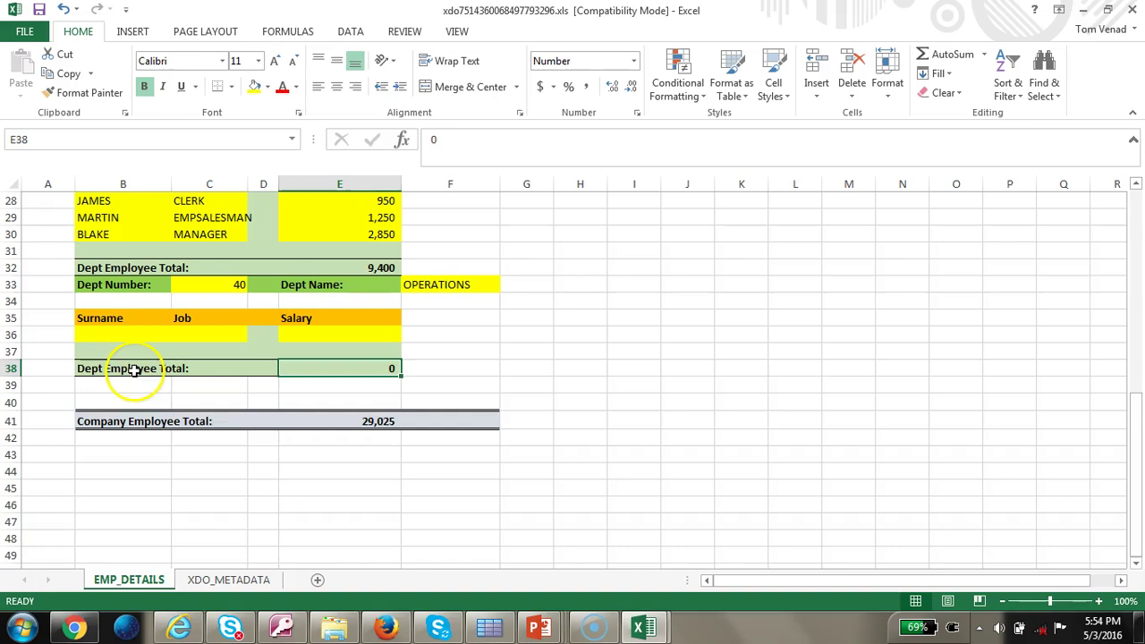
pyautogui.click(1132, 8)
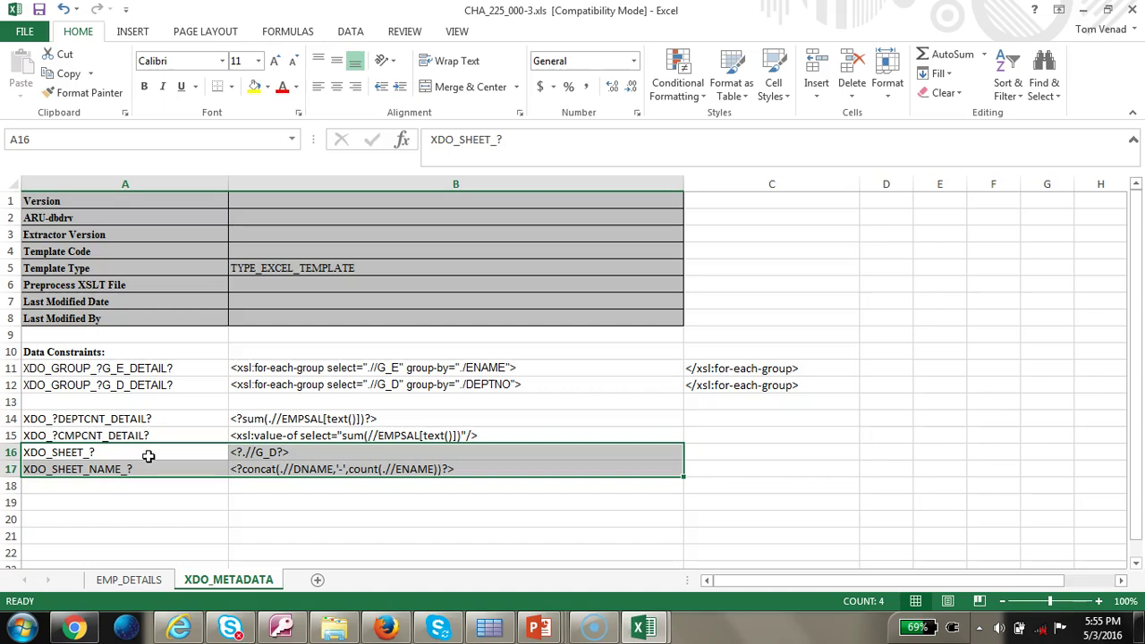
# Step: Examine XDO_SHEET_? and its <?.//G_D?> expression in row 16 of CHA_225_000-3.xls, and switch to Internet Explorer to view G_D in cha225Data.xml
pyautogui.click(161, 450)
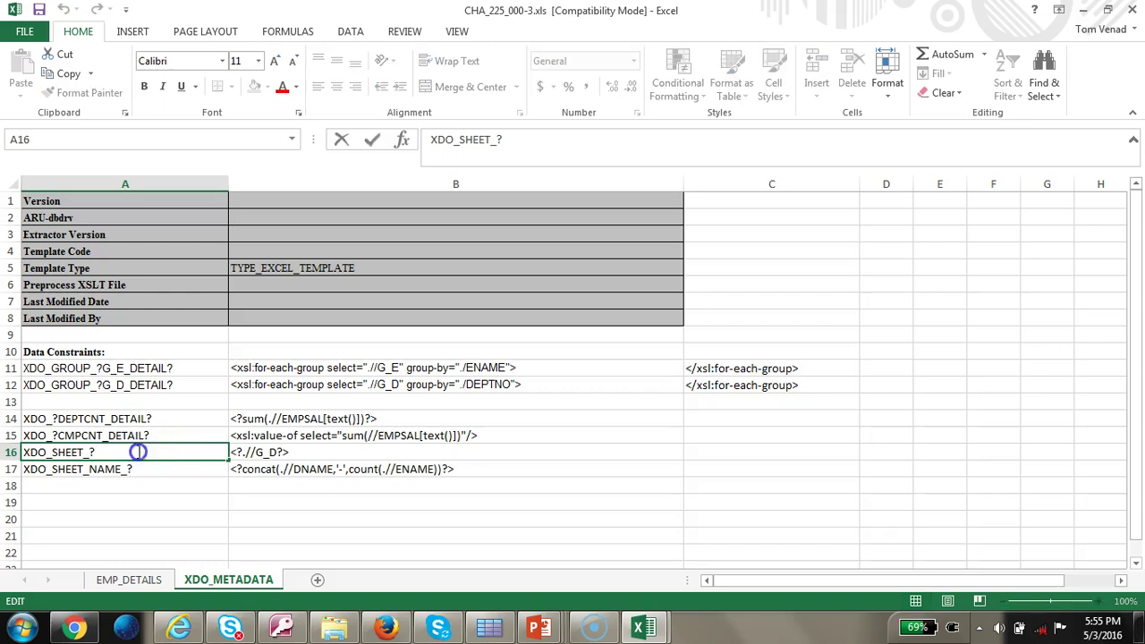
pyautogui.click(300, 454)
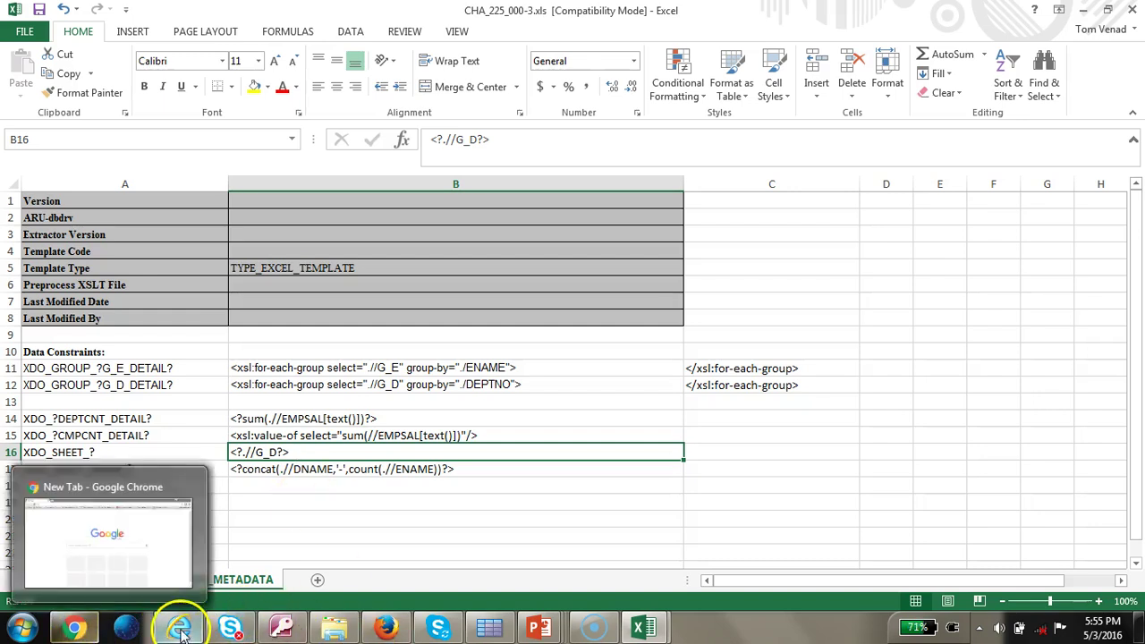
pyautogui.click(204, 595)
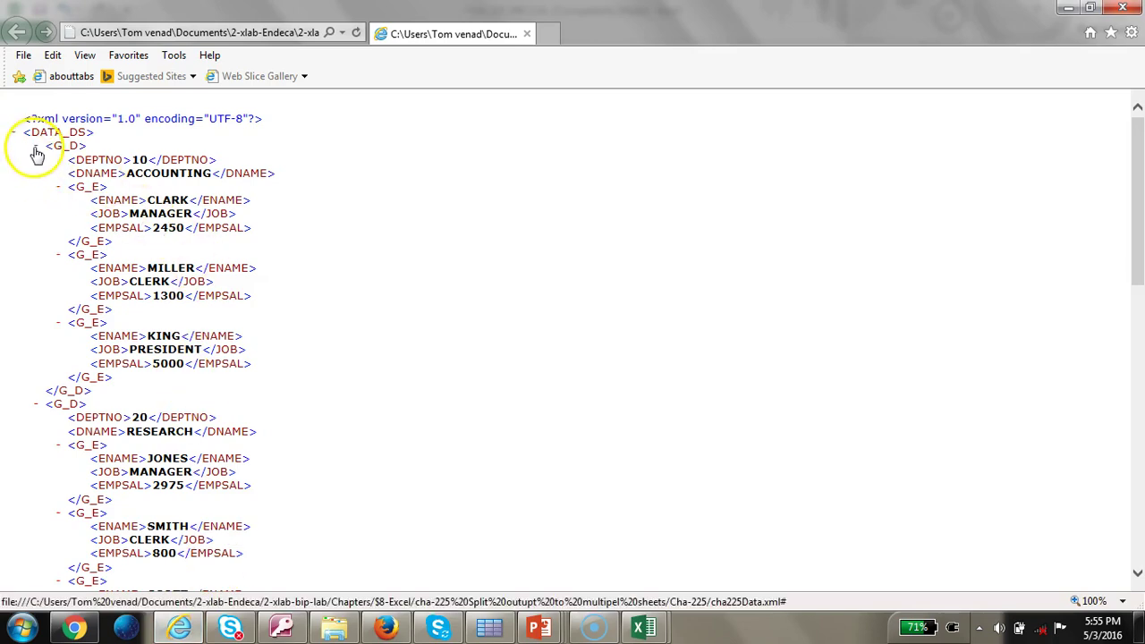
# Step: Switch back to CHA_225_000-3.xls in Excel and examine XDO_SHEET_NAME_? and its concat expression in row 17 of XDO_METADATA
pyautogui.moveTo(636, 622)
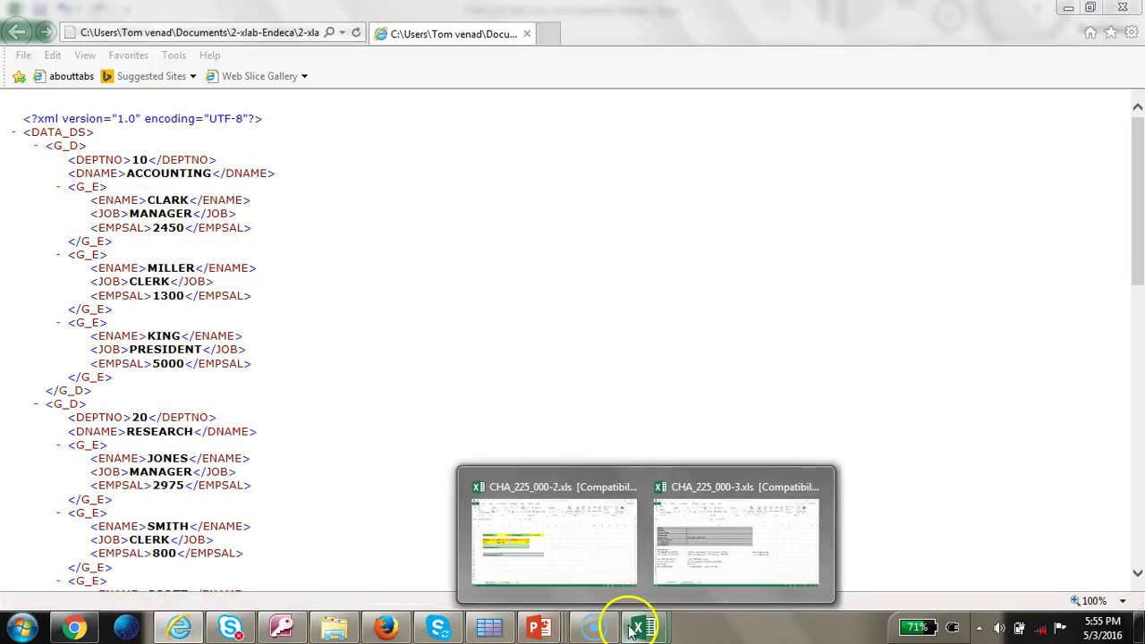
pyautogui.click(659, 539)
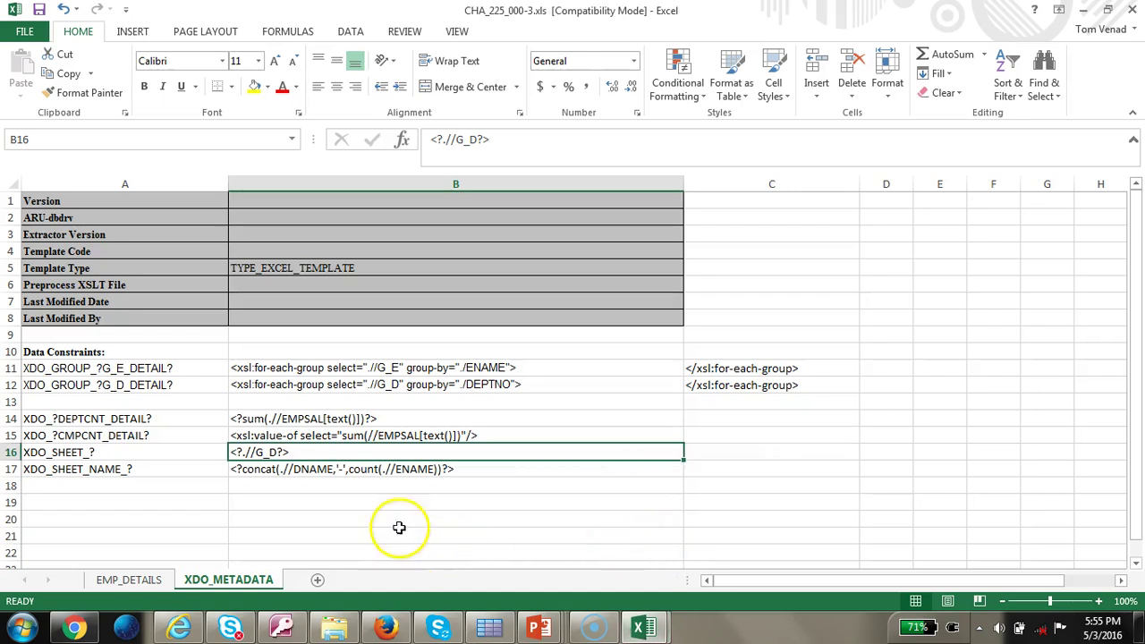
pyautogui.click(120, 468)
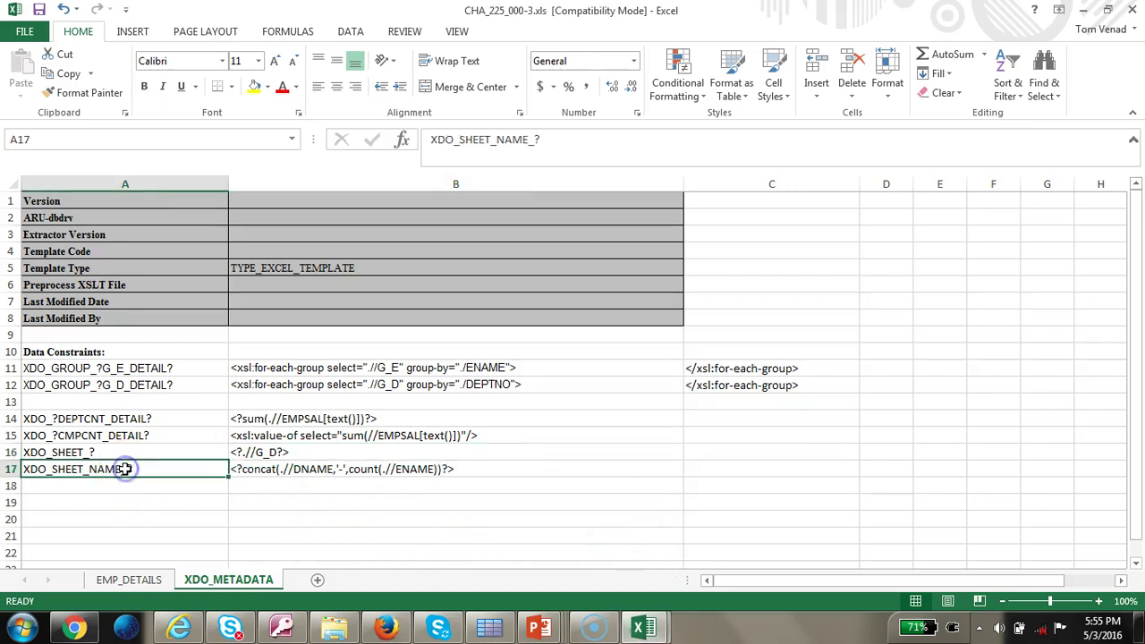
pyautogui.click(299, 472)
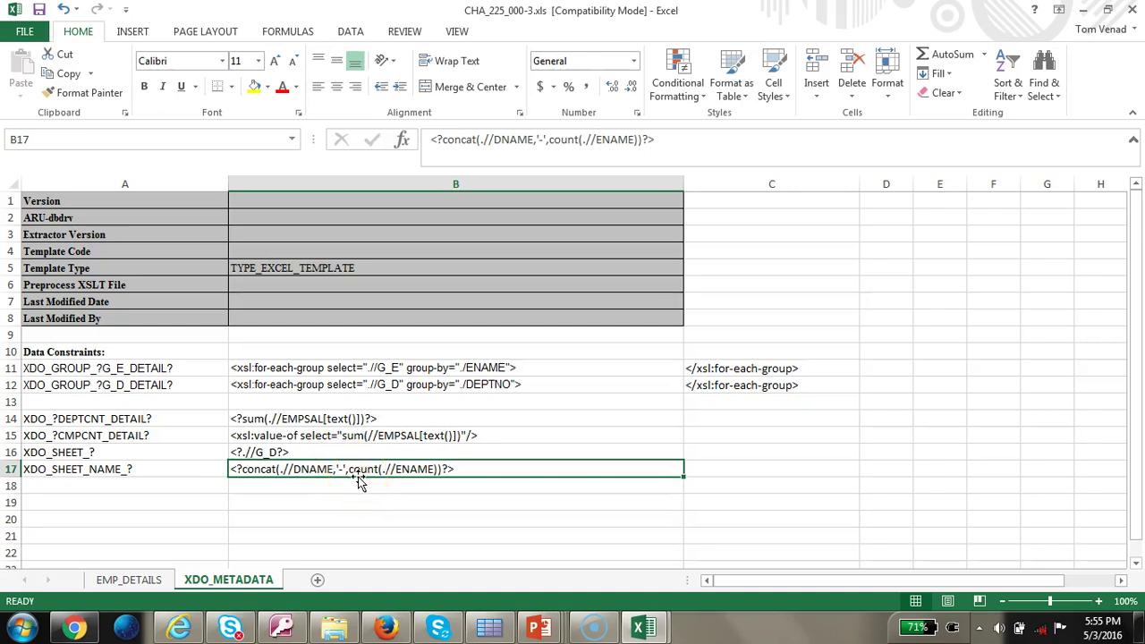
pyautogui.click(422, 472)
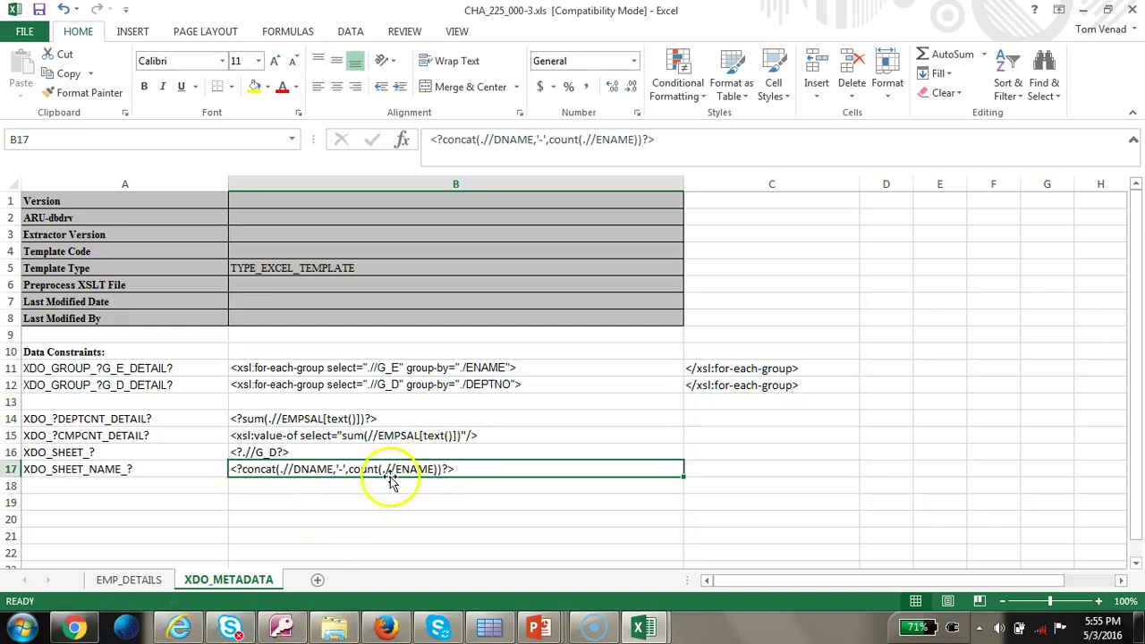
# Step: Inspect the cell range of the name XDO_GROUP_?G_D_DETAIL? from EMP_DETAILS in the Name Manager, leaving its definition untouched
pyautogui.click(148, 582)
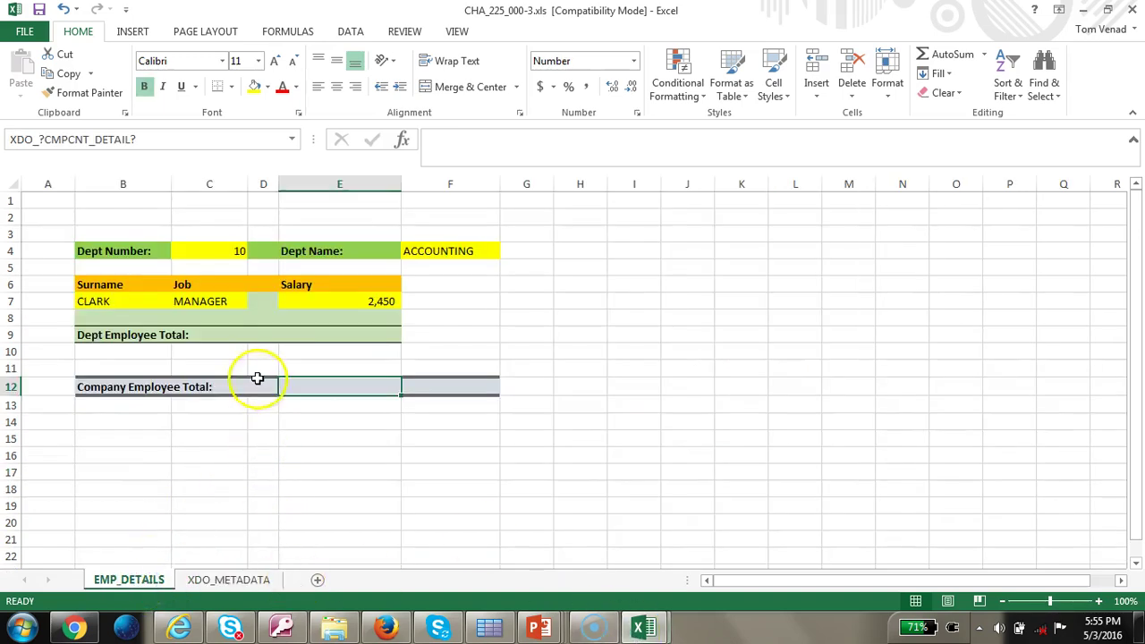
pyautogui.click(370, 384)
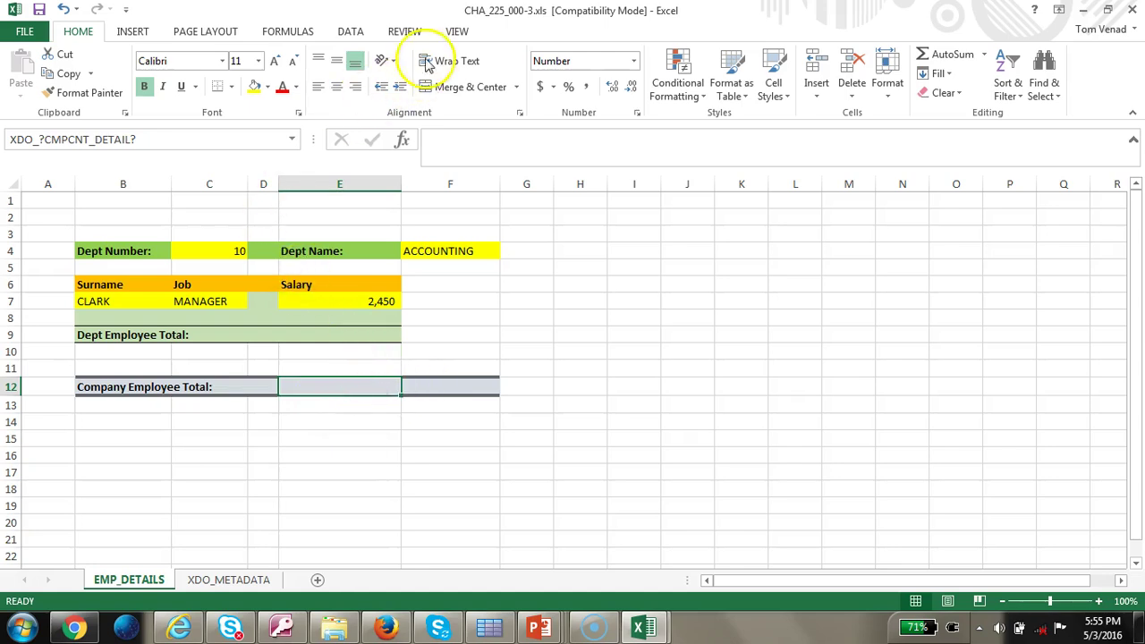
pyautogui.click(294, 31)
pyautogui.click(474, 81)
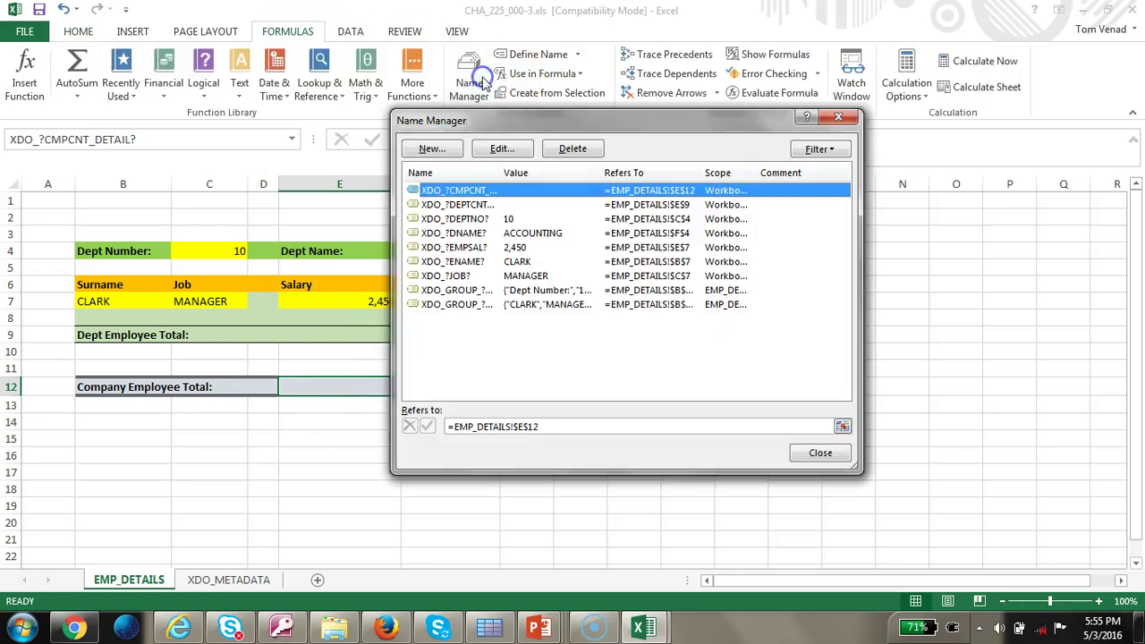
pyautogui.click(570, 290)
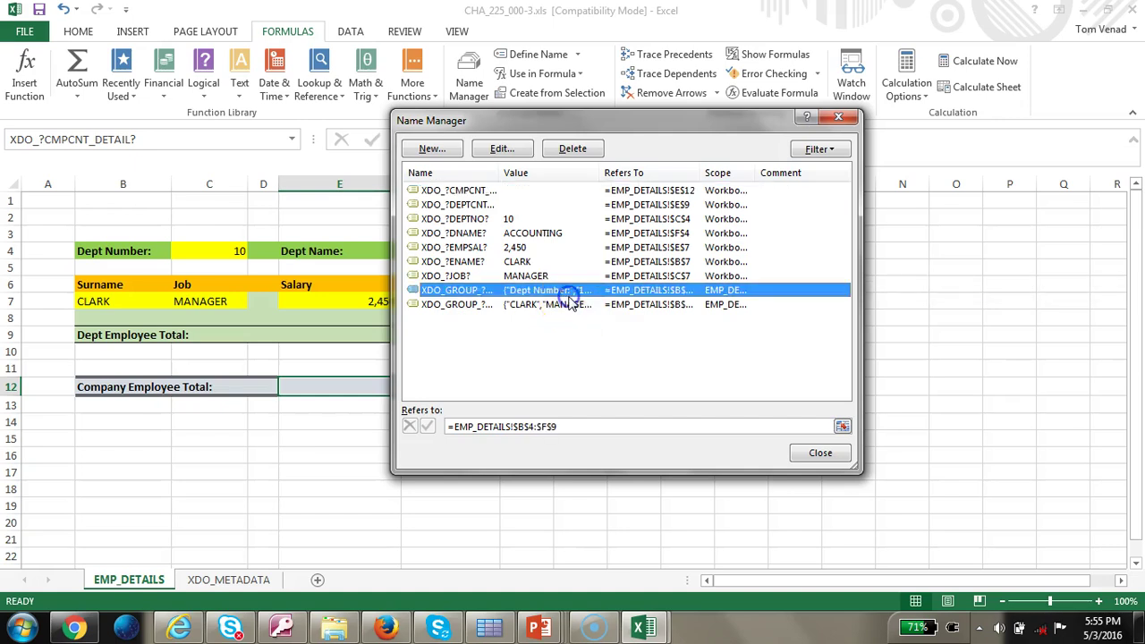
pyautogui.click(506, 149)
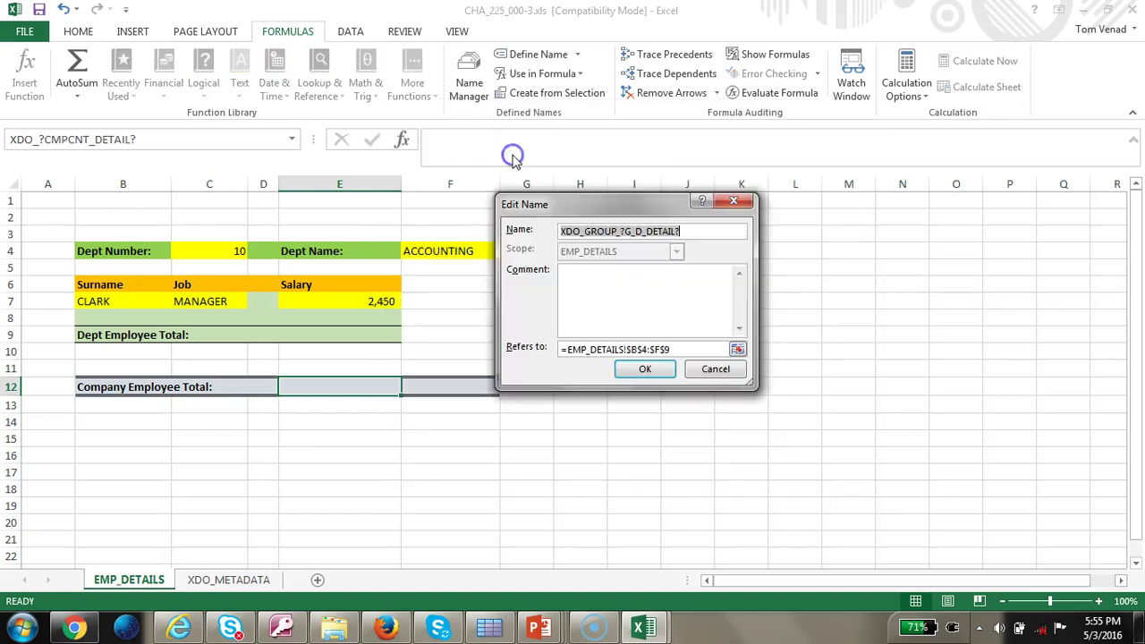
pyautogui.click(689, 348)
pyautogui.click(716, 370)
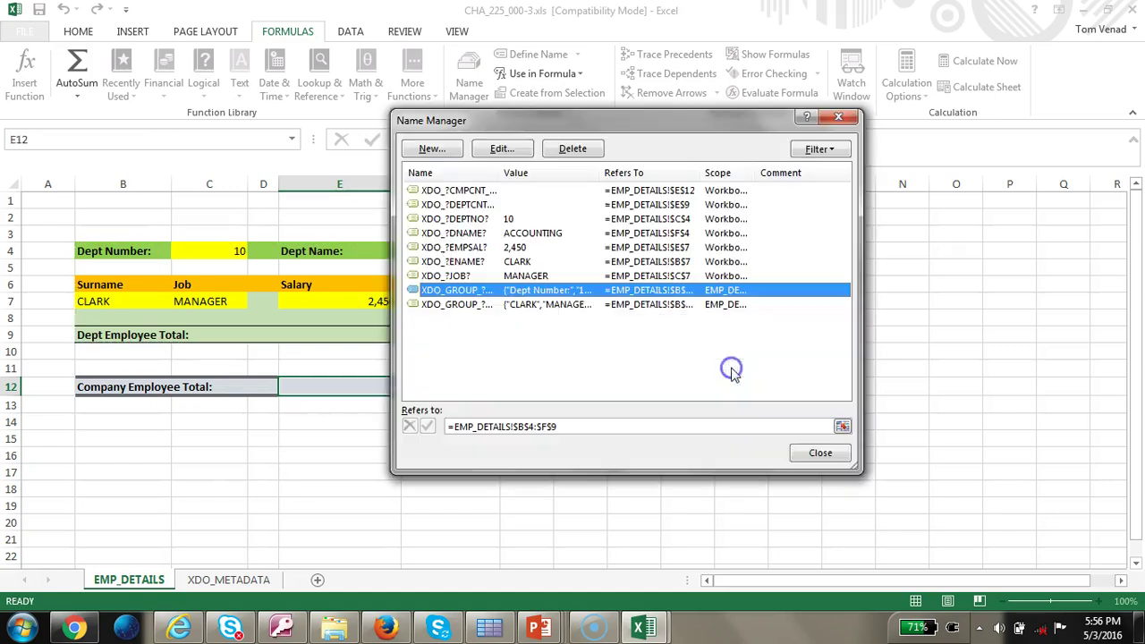
# Step: Inspect the cell range of the name XDO_GROUP_?G_E_DETAIL?, and close the Name Manager
pyautogui.click(547, 304)
pyautogui.click(506, 149)
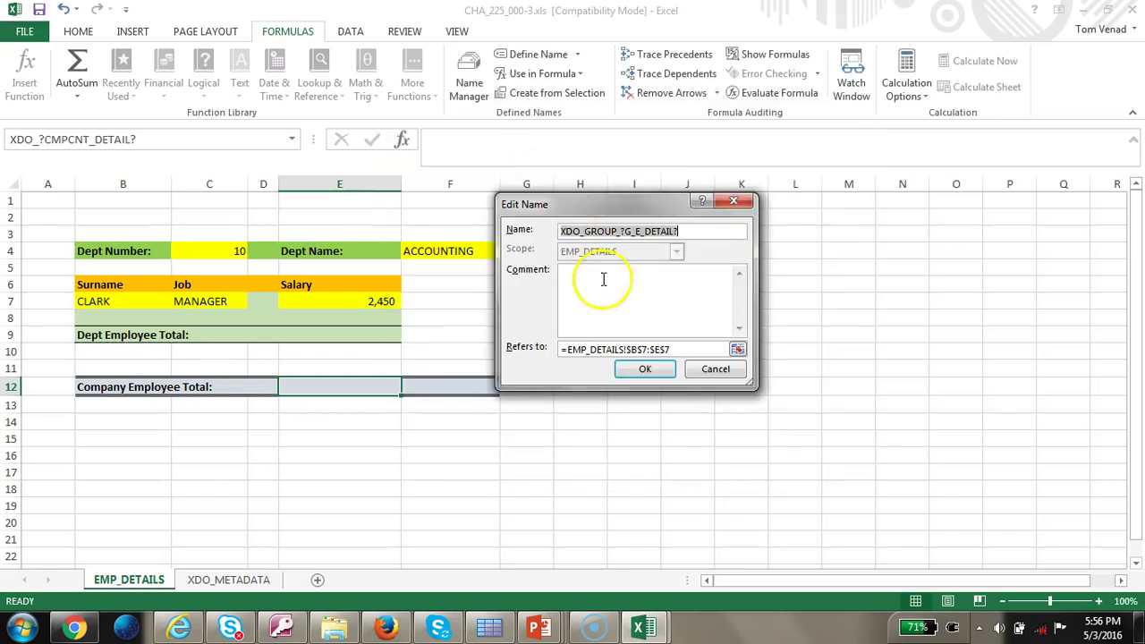
pyautogui.click(695, 349)
pyautogui.click(719, 371)
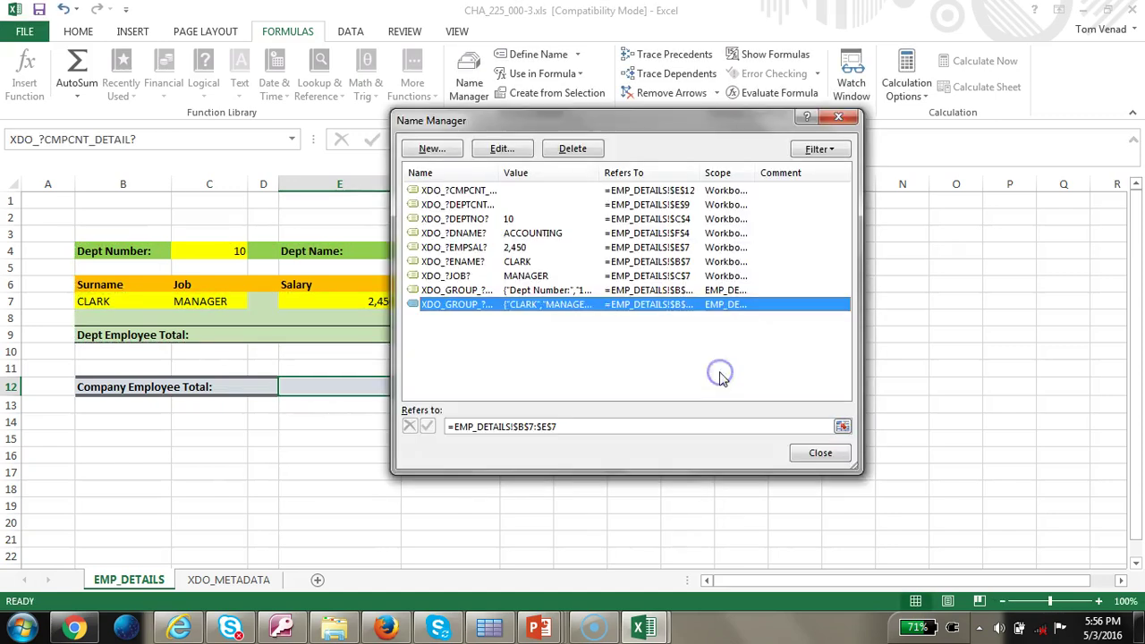
pyautogui.click(831, 447)
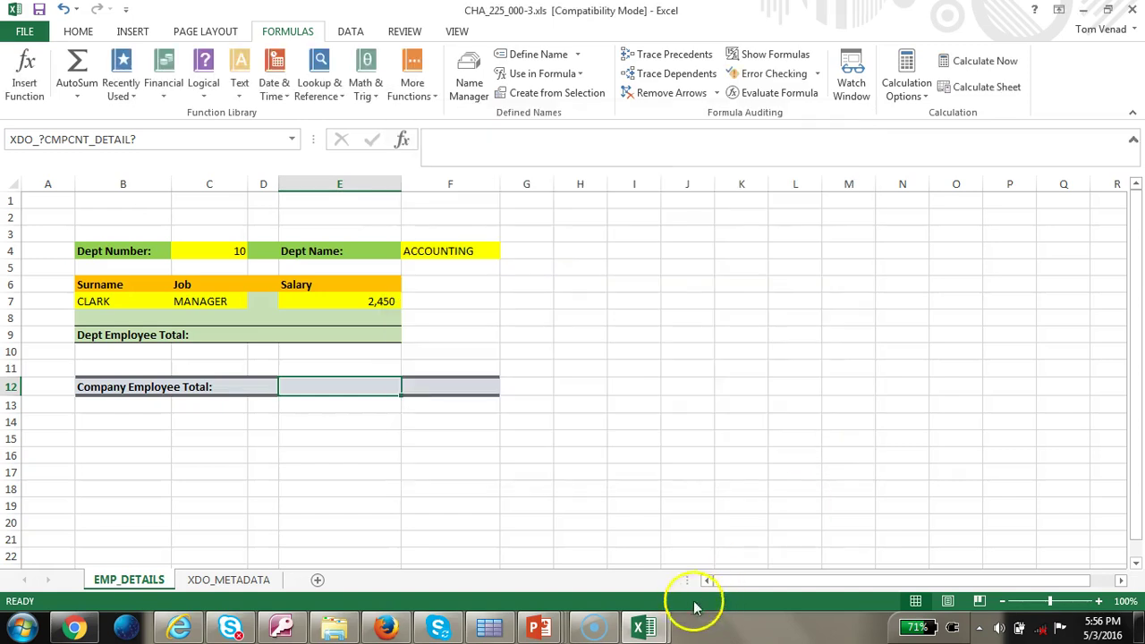
# Step: Switch to BI Publisher Template Viewer and generate the Excel output using the CHA_225_000-3.xls template
pyautogui.click(490, 628)
pyautogui.click(677, 242)
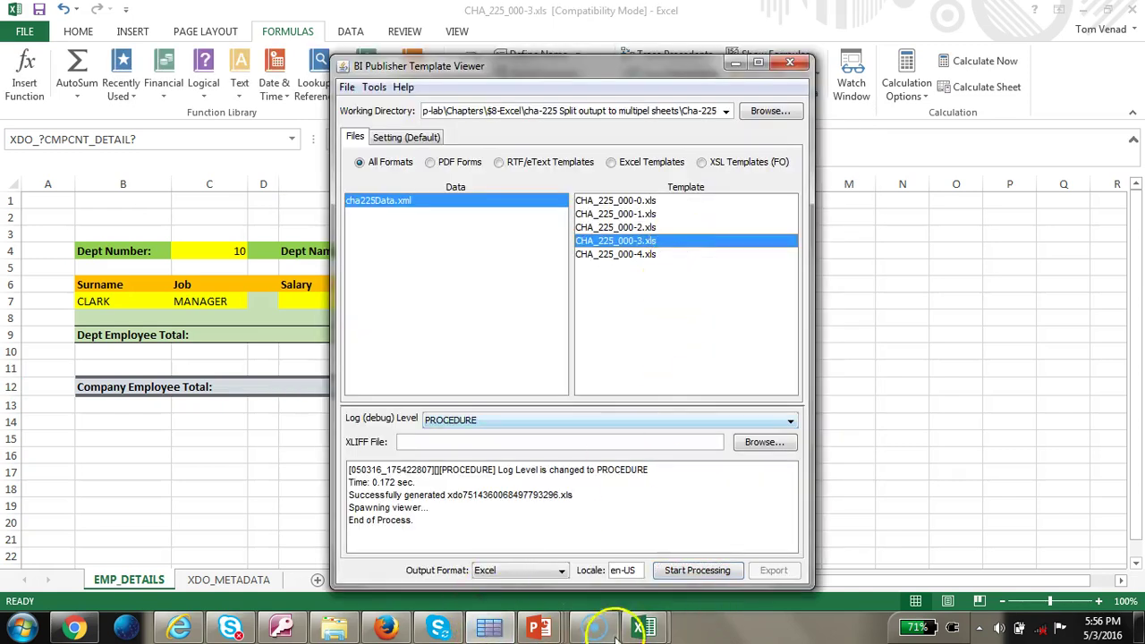
pyautogui.click(717, 576)
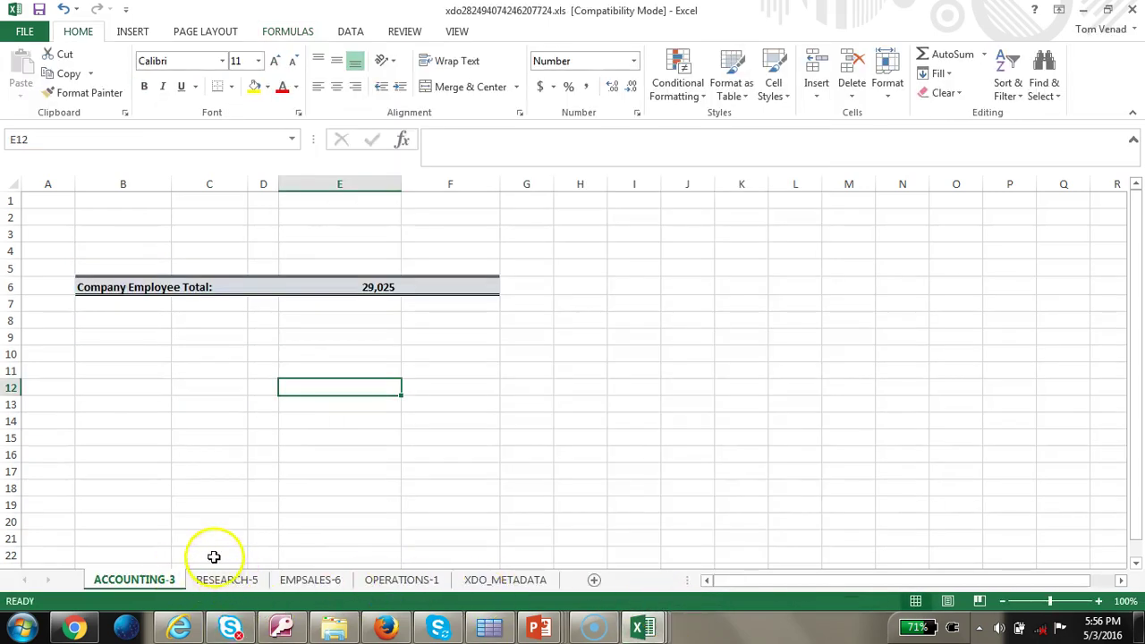
# Step: Review the department sheets ACCOUNTING-3, RESEARCH-5, EMPSALES-6 and OPERATIONS-1 and the XDO_METADATA sheet in the generated workbook
pyautogui.click(242, 487)
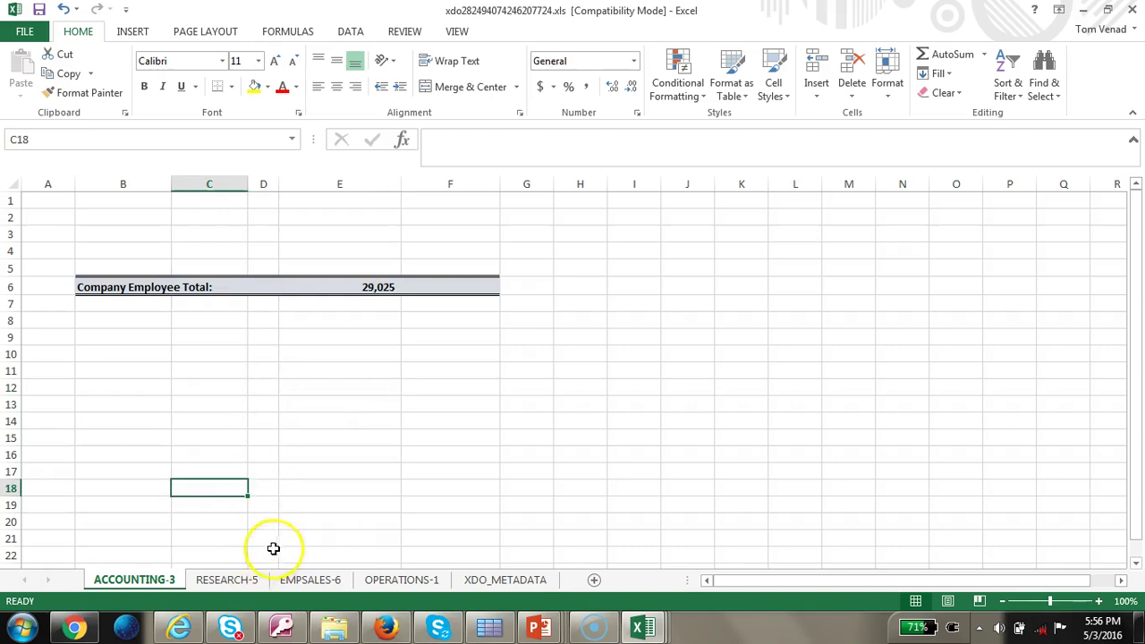
pyautogui.click(238, 580)
pyautogui.click(318, 580)
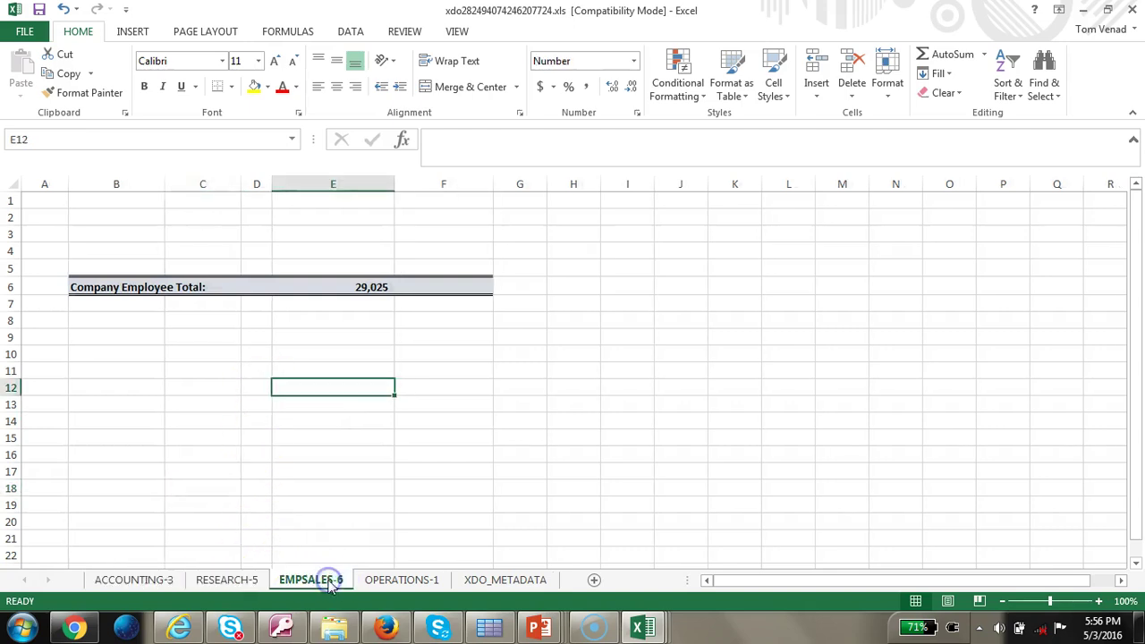
pyautogui.click(427, 580)
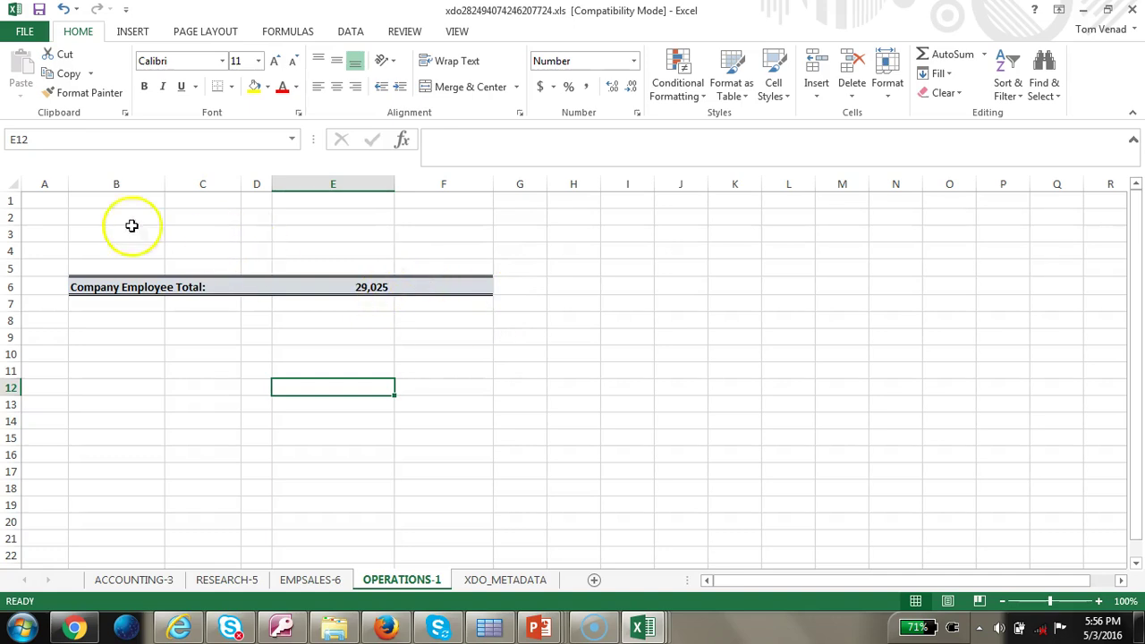
pyautogui.click(149, 184)
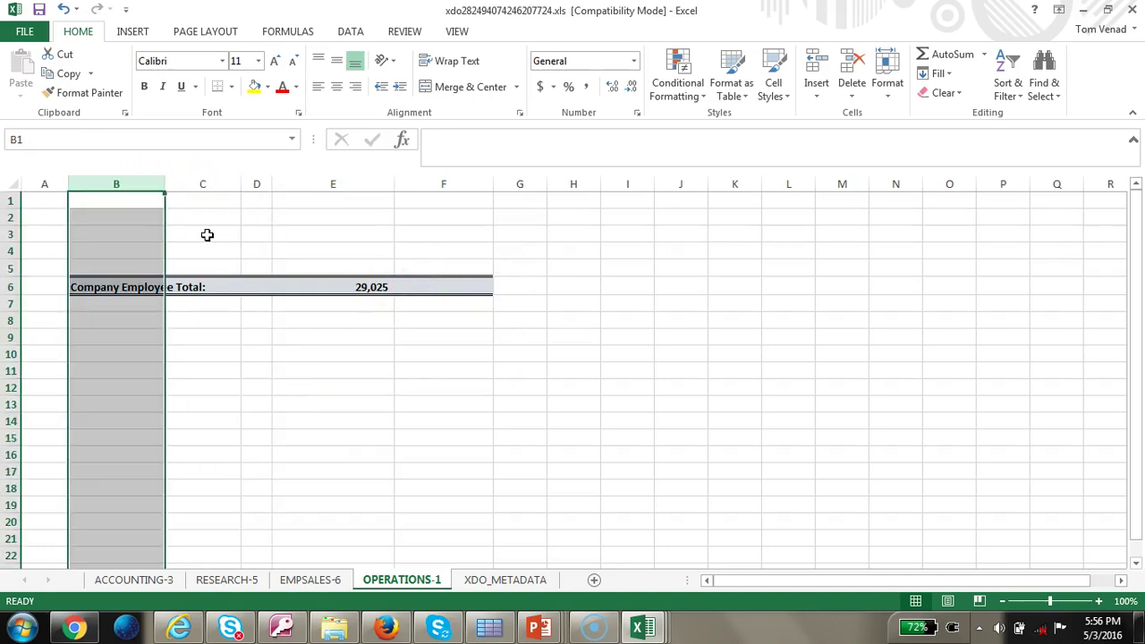
pyautogui.click(107, 203)
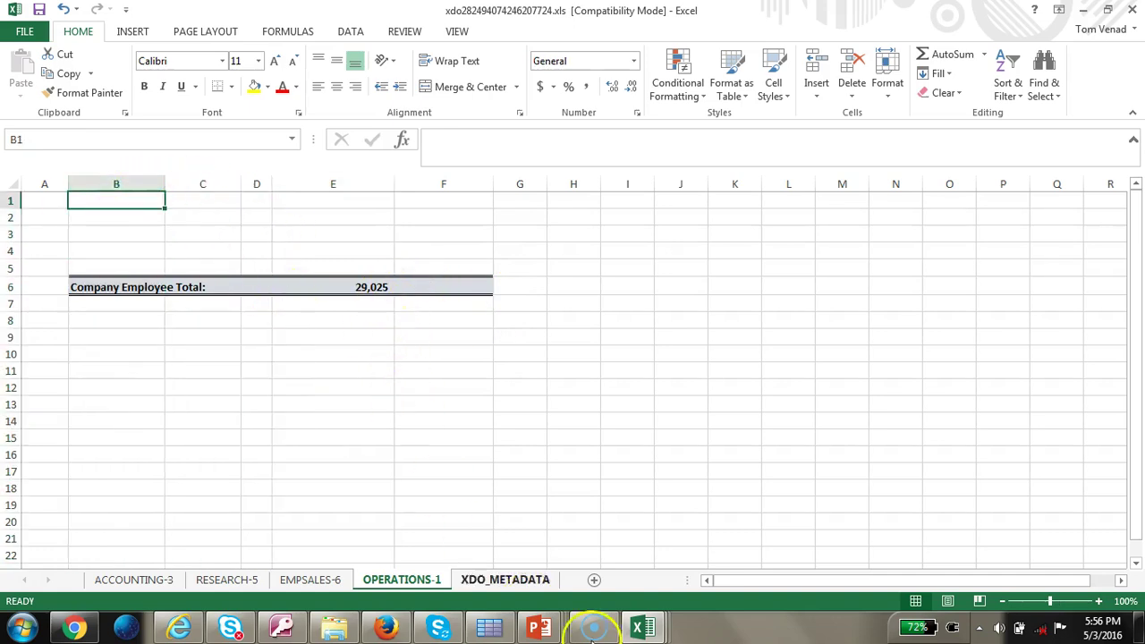
pyautogui.click(518, 581)
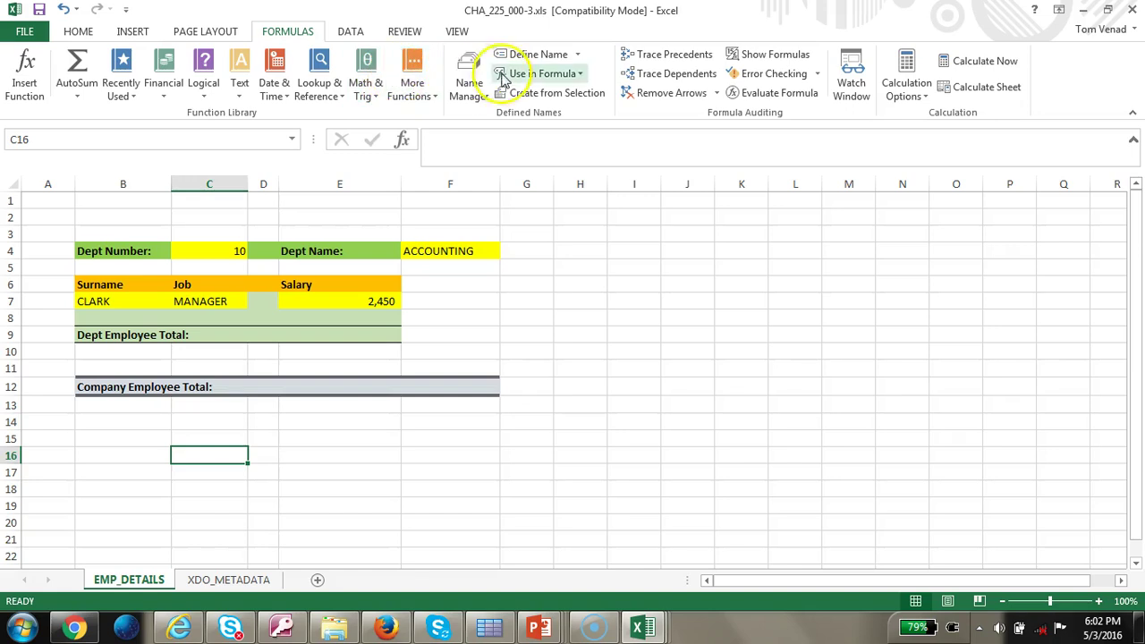
# Step: Check which range XDO_GROUP_?G_D_DETAIL? refers to in CHA_225_000-3.xls, and close the Name Manager
pyautogui.click(471, 70)
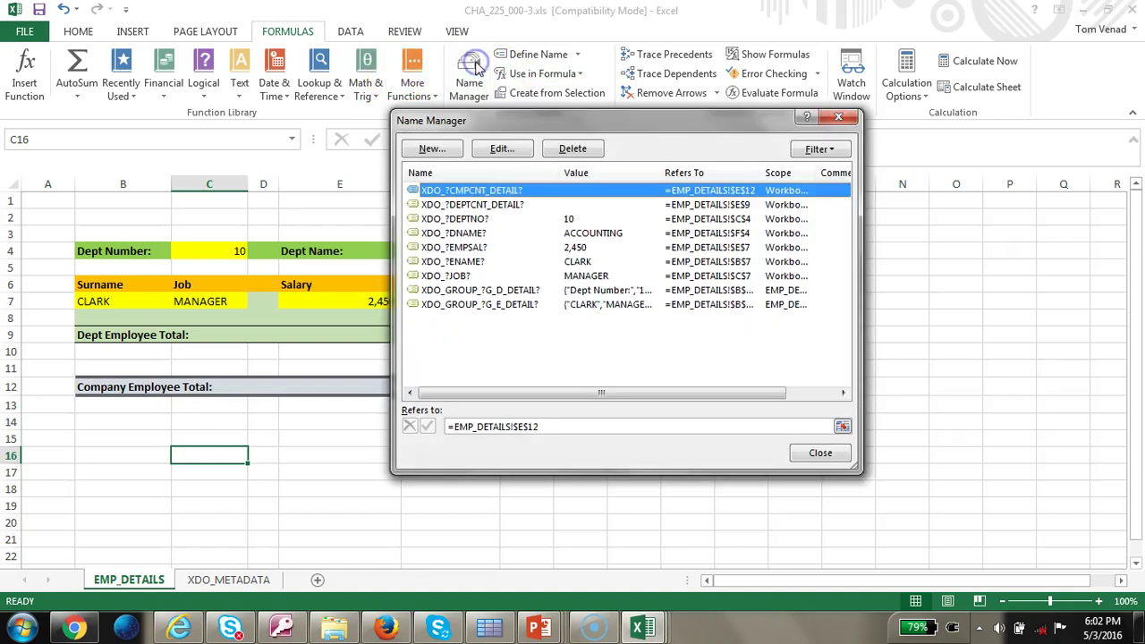
pyautogui.click(534, 291)
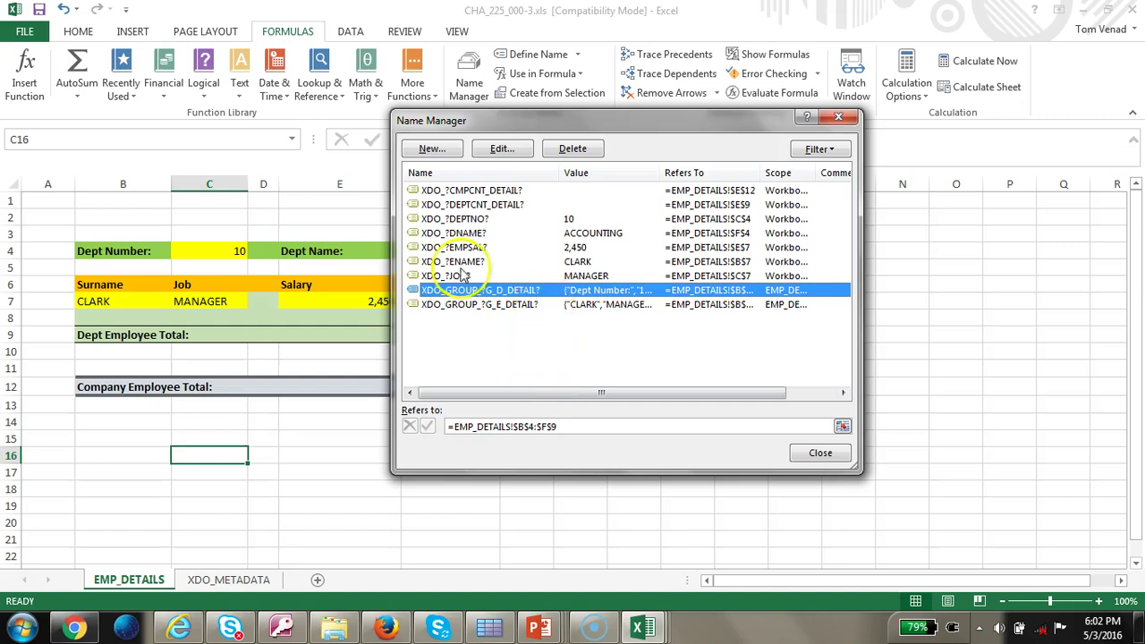
pyautogui.click(825, 460)
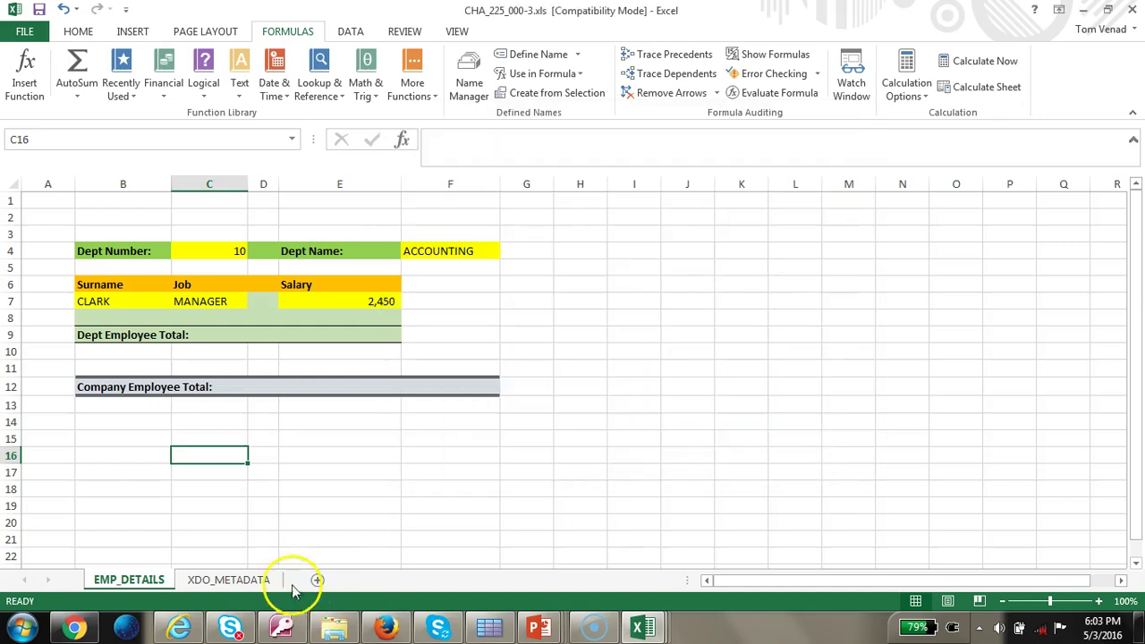
# Step: Examine the XDO_SHEET_? constraint in row 16 and the group constraint in row 11 of XDO_METADATA
pyautogui.click(276, 577)
pyautogui.click(305, 450)
pyautogui.click(130, 452)
pyautogui.click(368, 453)
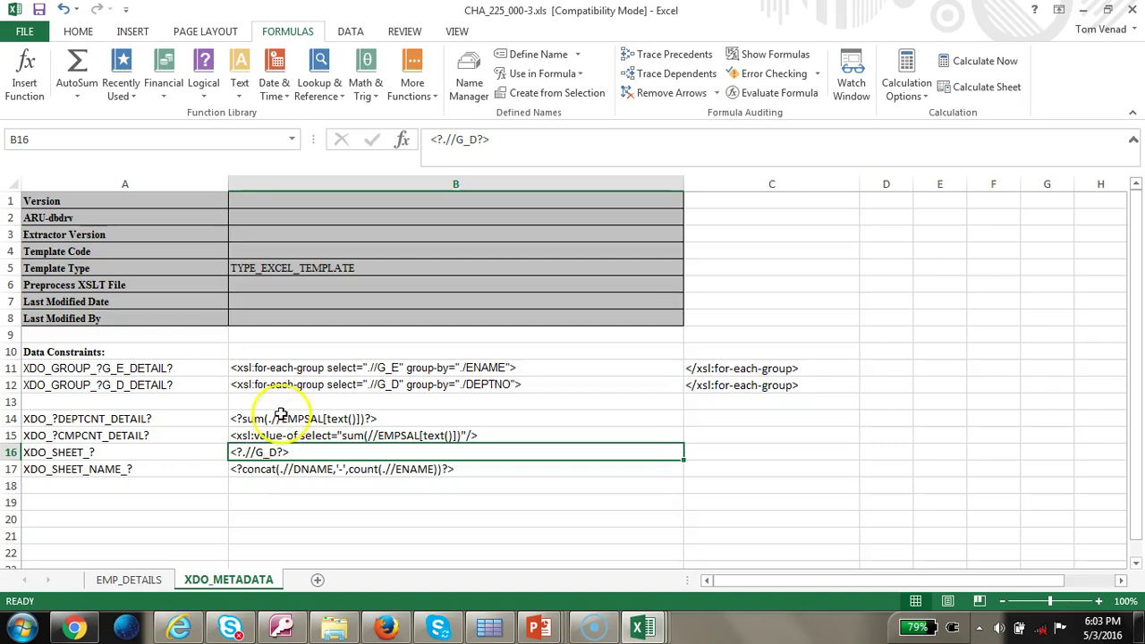
pyautogui.click(191, 368)
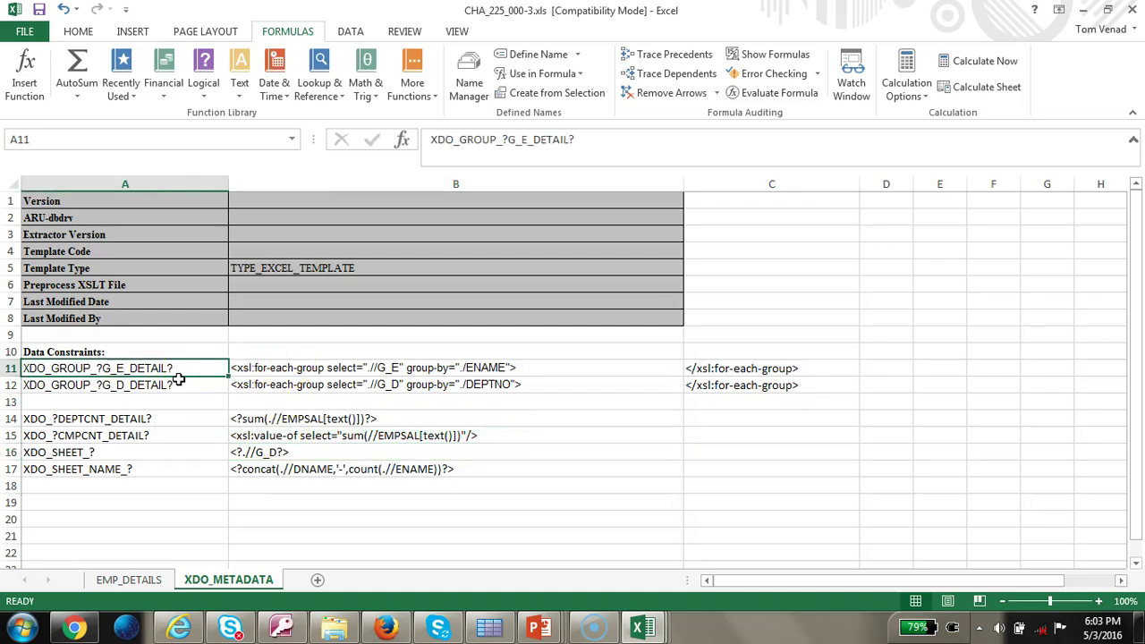
# Step: Compare the XDO_GROUP_?G_D_DETAIL? name on EMP_DETAILS with the defined names in CHA_225_000-4.xls, and close the Name Manager
pyautogui.click(143, 579)
pyautogui.click(216, 258)
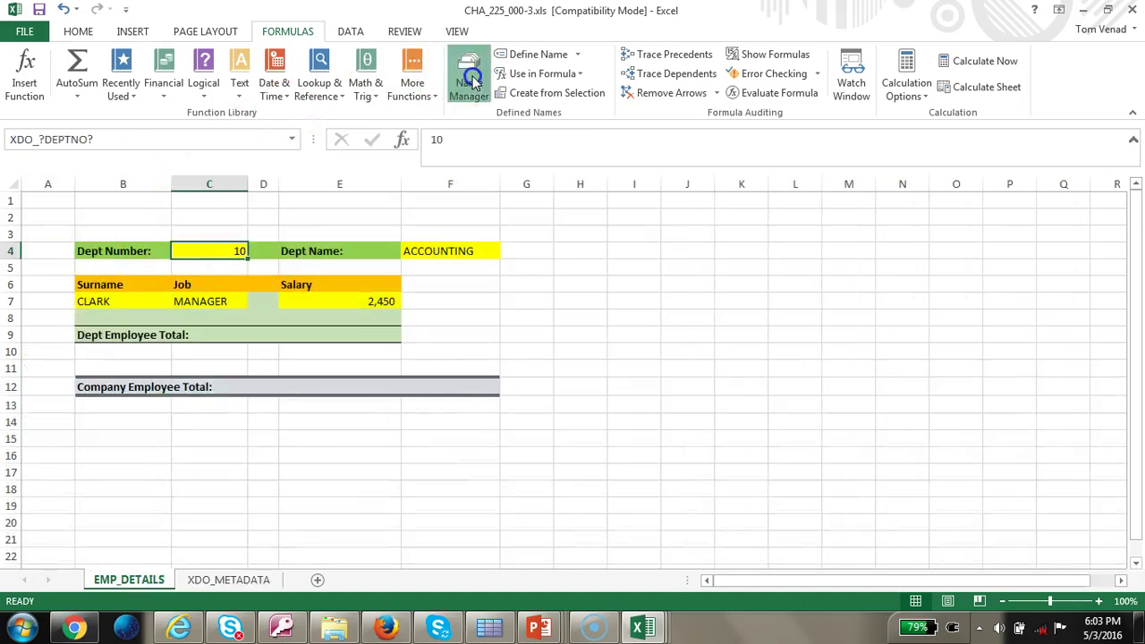
pyautogui.click(469, 82)
pyautogui.click(515, 290)
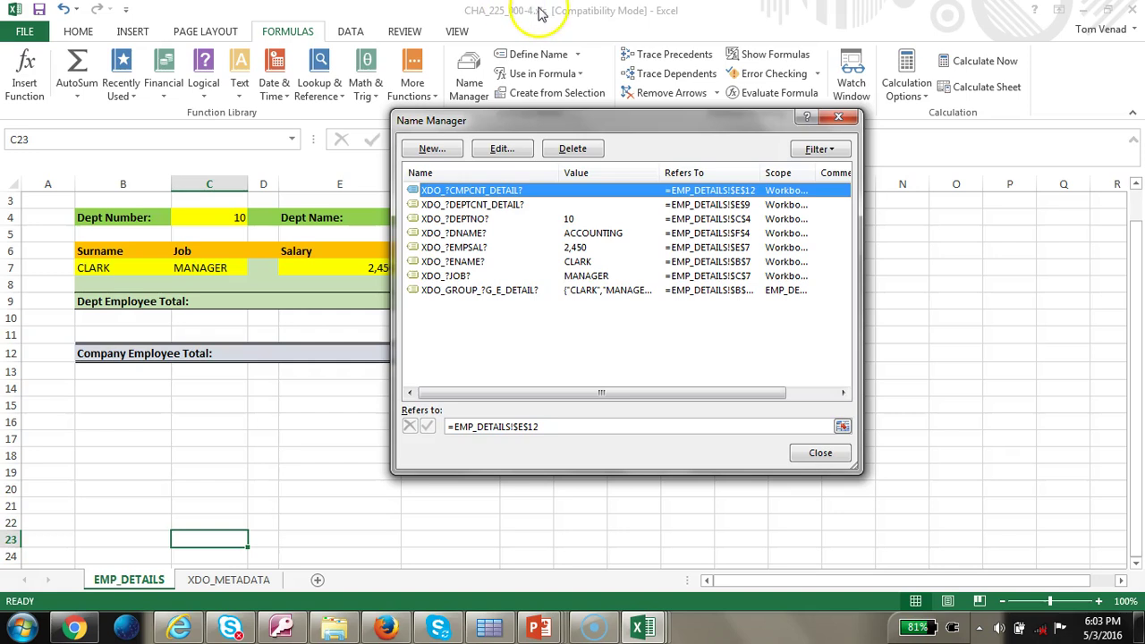
pyautogui.click(820, 452)
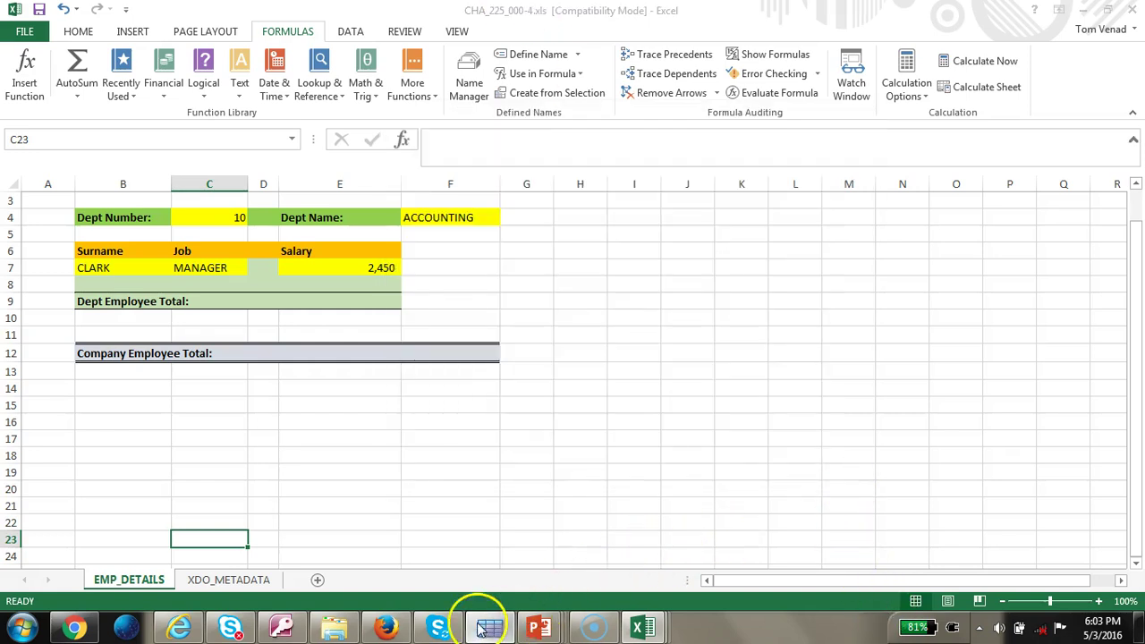
# Step: Switch to BI Publisher Template Viewer and generate the Excel output using the CHA_225_000-4.xls template
pyautogui.click(481, 629)
pyautogui.click(657, 255)
pyautogui.click(715, 576)
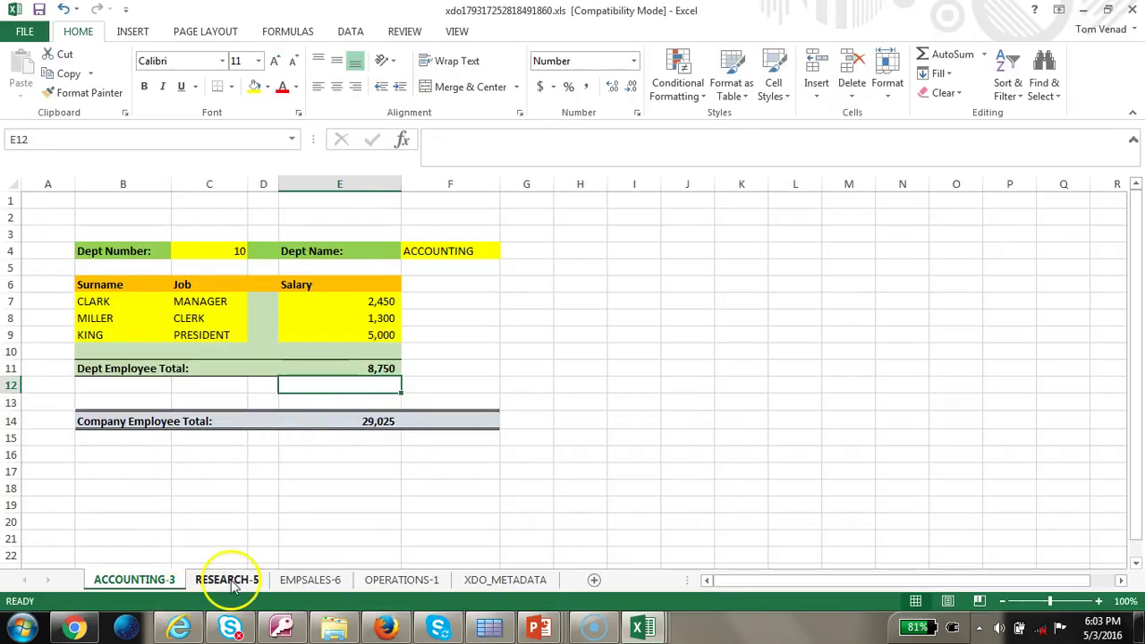
# Step: Check the department details and employee totals on the OPERATIONS-1 sheet of the generated workbook
pyautogui.click(413, 581)
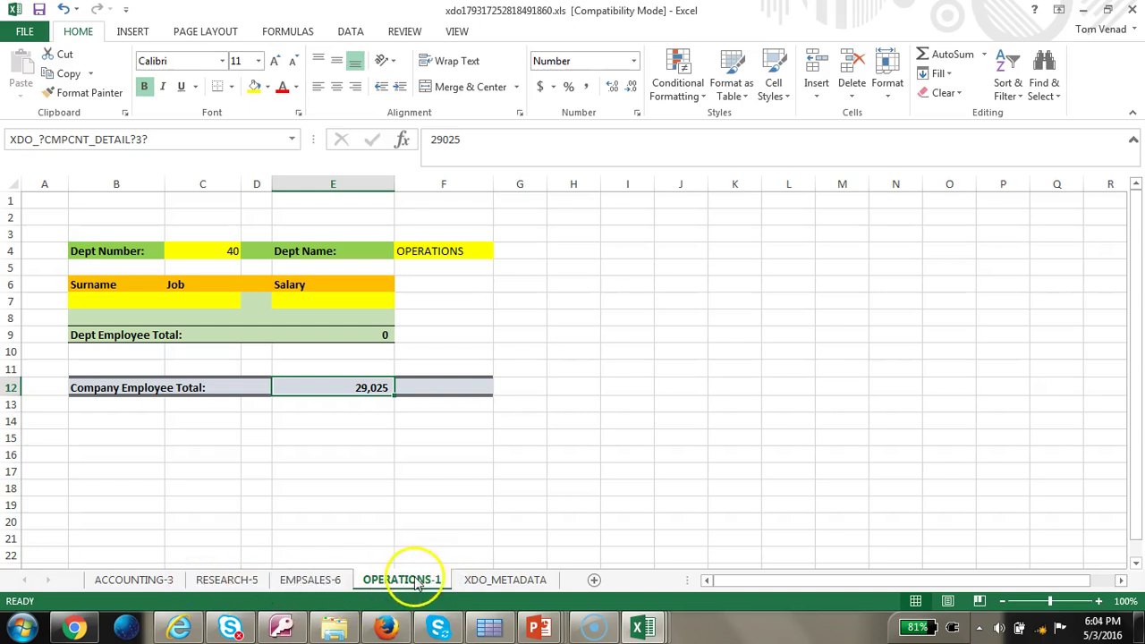
pyautogui.click(383, 336)
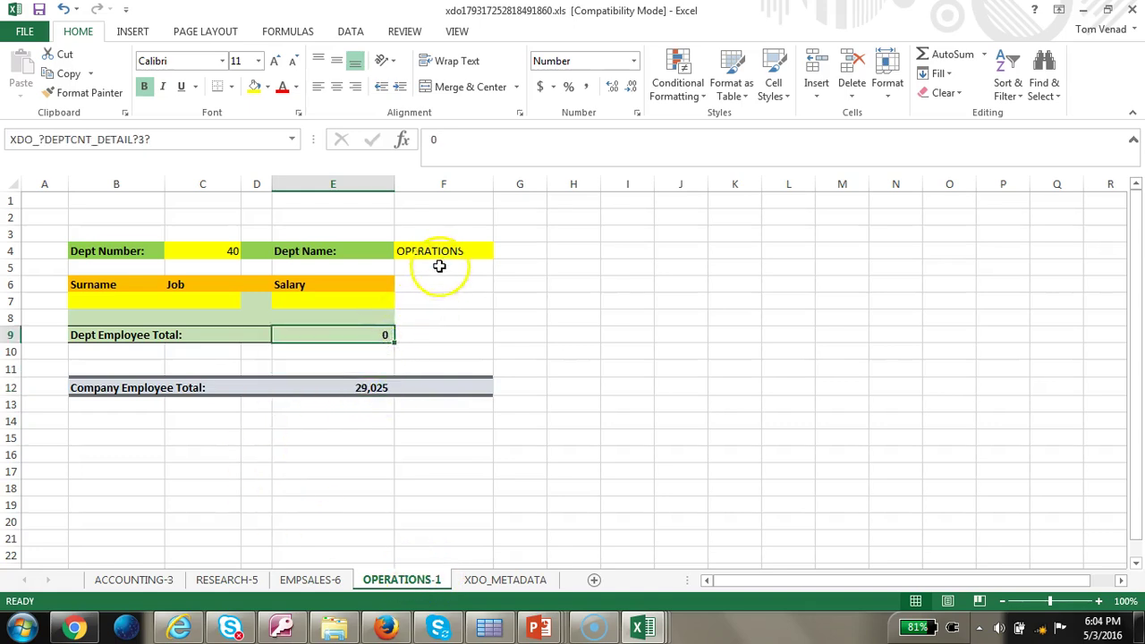